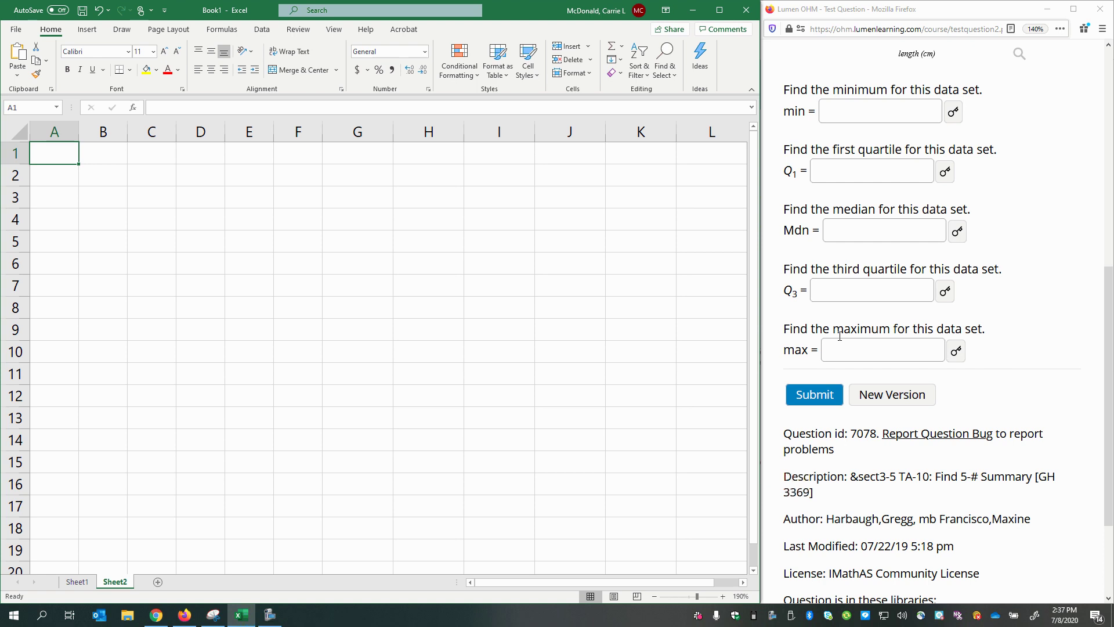
Copy the 54-value sample table from the Lumen OHM question and paste it into Sheet2 at A1
{"action": "scroll", "coordinate": [842, 337], "scroll_direction": "up", "scroll_amount": 8}
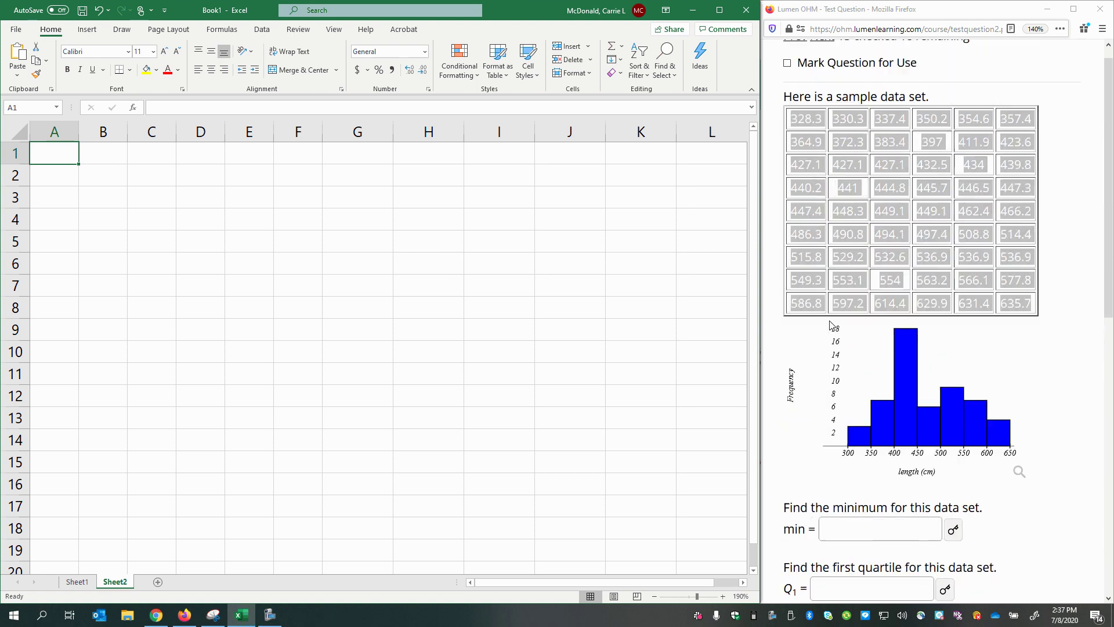
{"action": "left_click_drag", "start_coordinate": [793, 137], "coordinate": [1013, 316]}
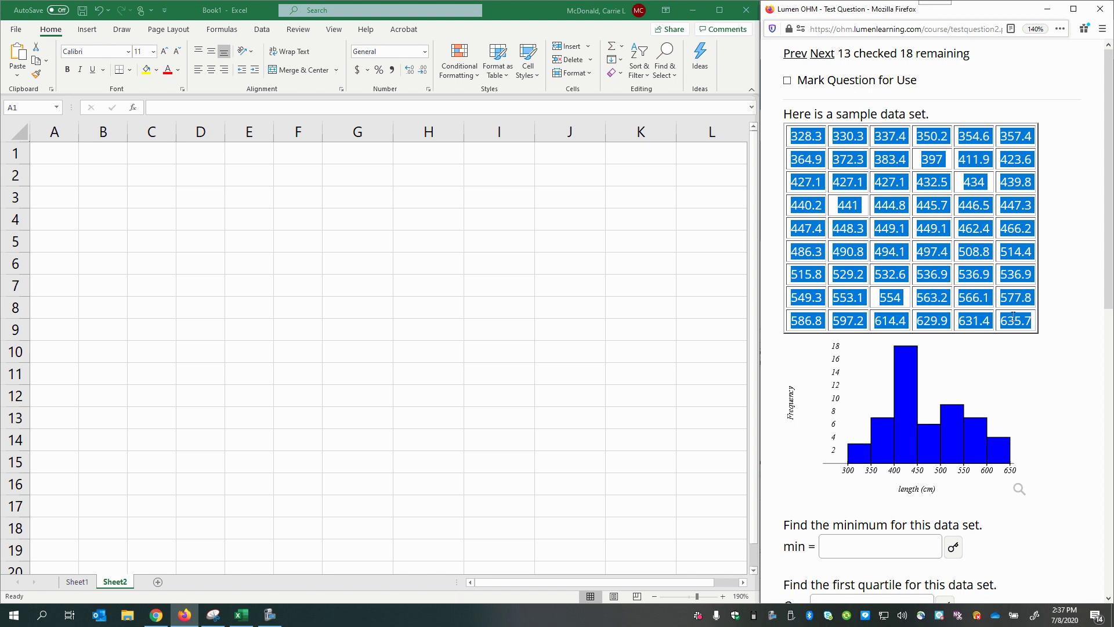
{"action": "right_click", "coordinate": [898, 277]}
{"action": "left_click", "coordinate": [931, 290]}
{"action": "left_click", "coordinate": [63, 156]}
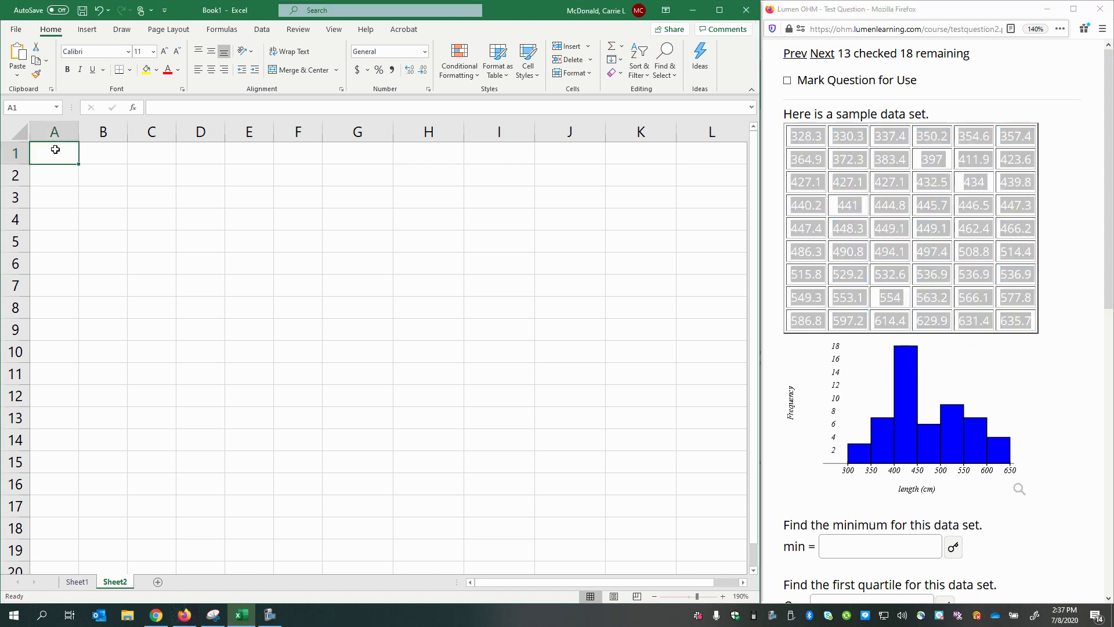
{"action": "right_click", "coordinate": [61, 154]}
{"action": "left_click", "coordinate": [95, 208]}
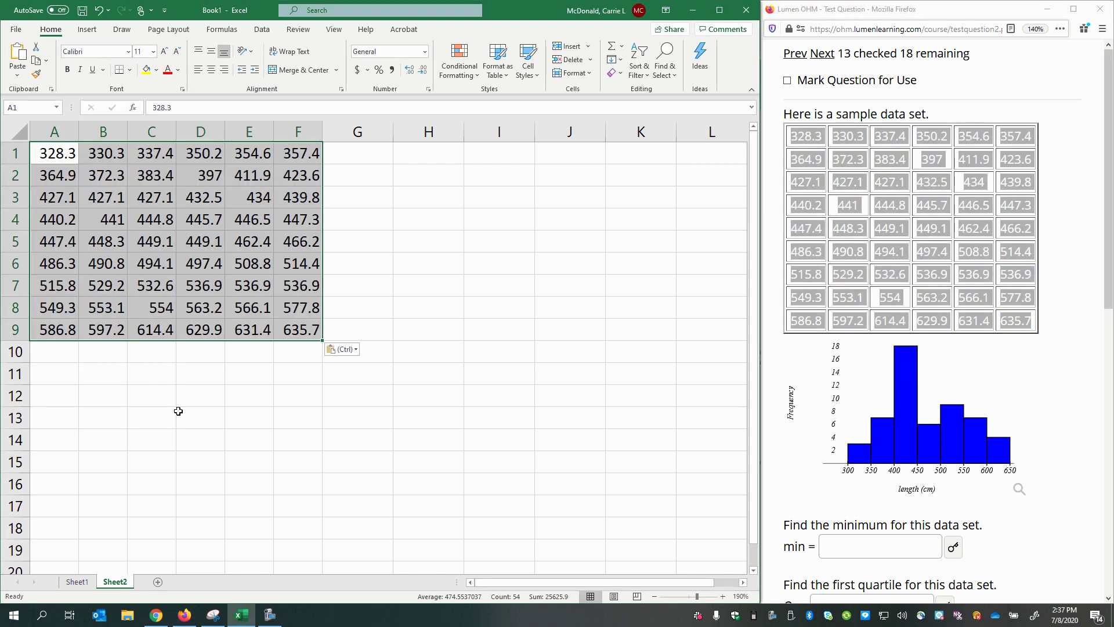
{"action": "left_click_drag", "start_coordinate": [201, 354], "coordinate": [174, 410]}
{"action": "left_click", "coordinate": [200, 418]}
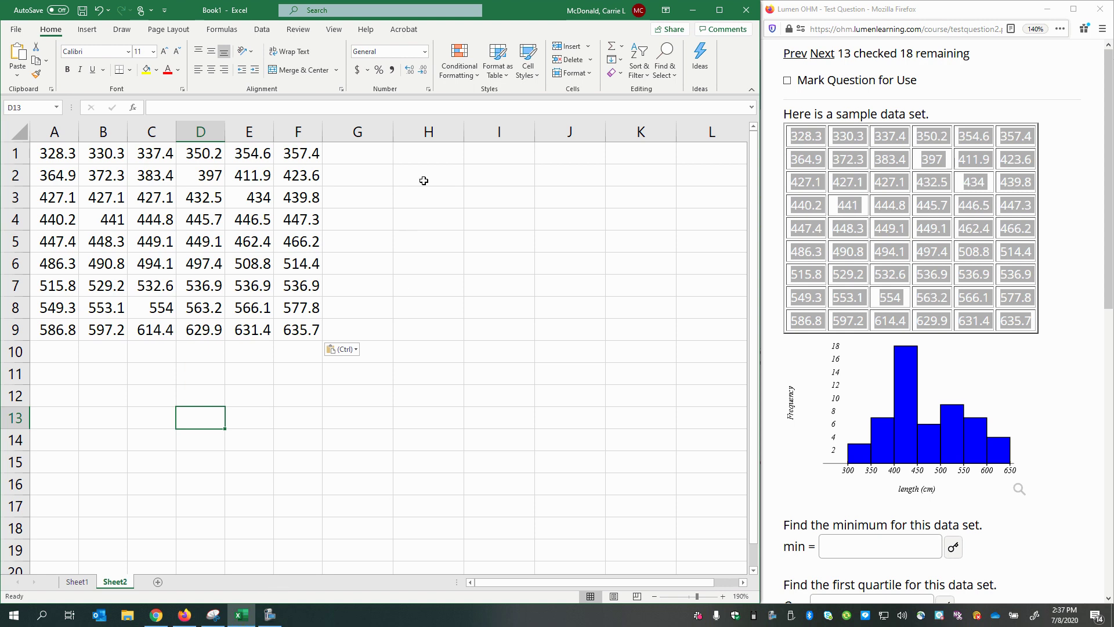
Enter the label MIN in cell H2, retyping it in capitals
{"action": "left_click", "coordinate": [1001, 464]}
{"action": "scroll", "coordinate": [865, 473], "scroll_direction": "down", "scroll_amount": 5}
{"action": "scroll", "coordinate": [864, 473], "scroll_direction": "down", "scroll_amount": 1}
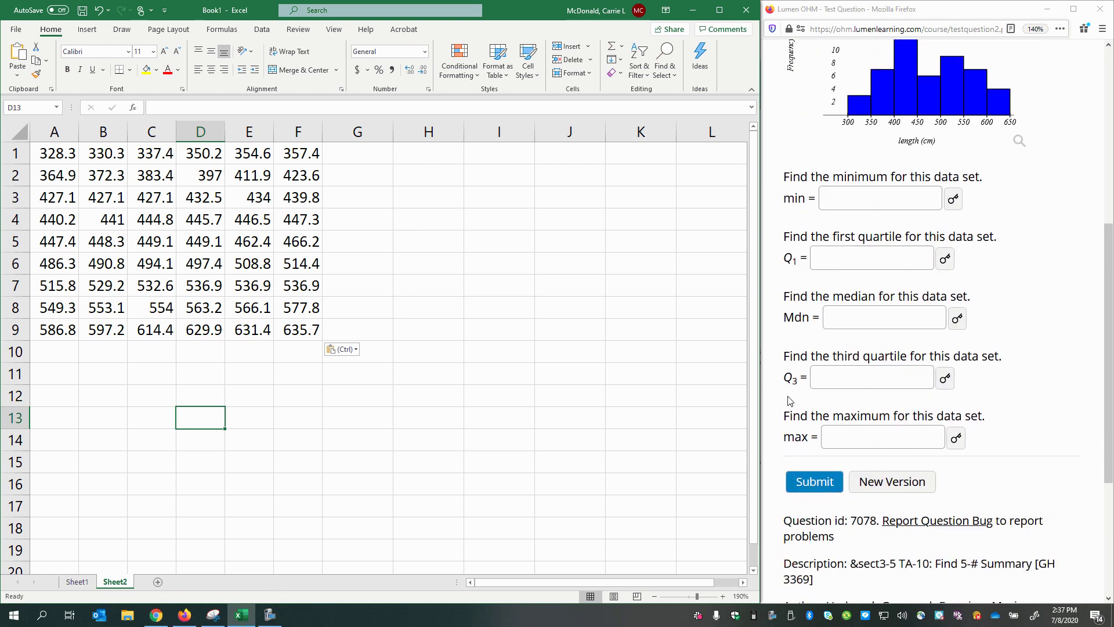
{"action": "left_click", "coordinate": [450, 162]}
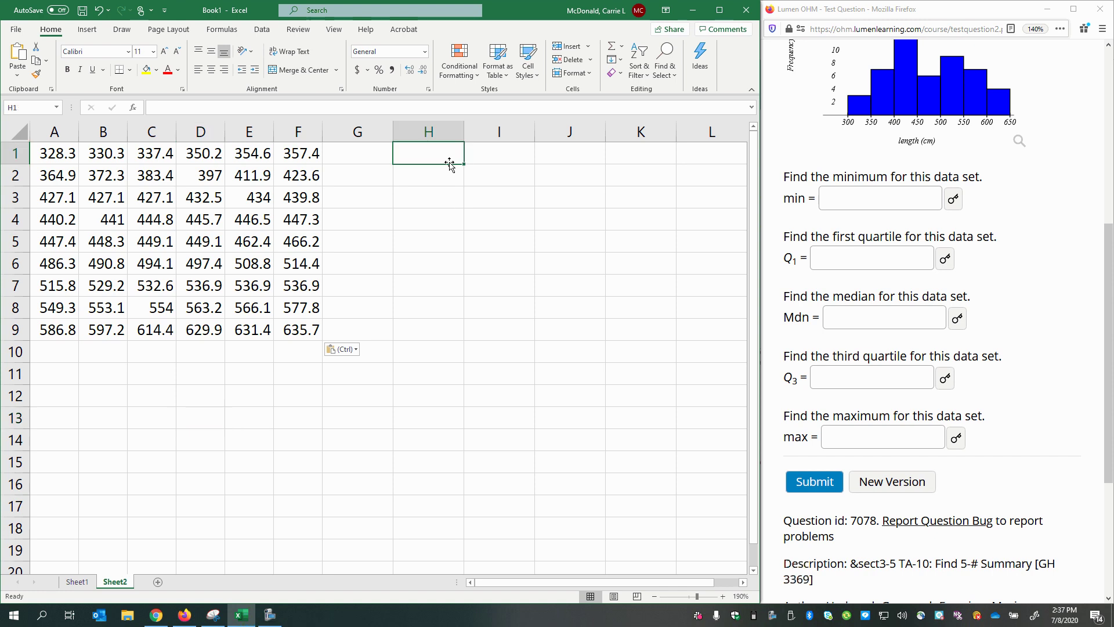
{"action": "key", "text": "Down"}
{"action": "type", "text": "min"}
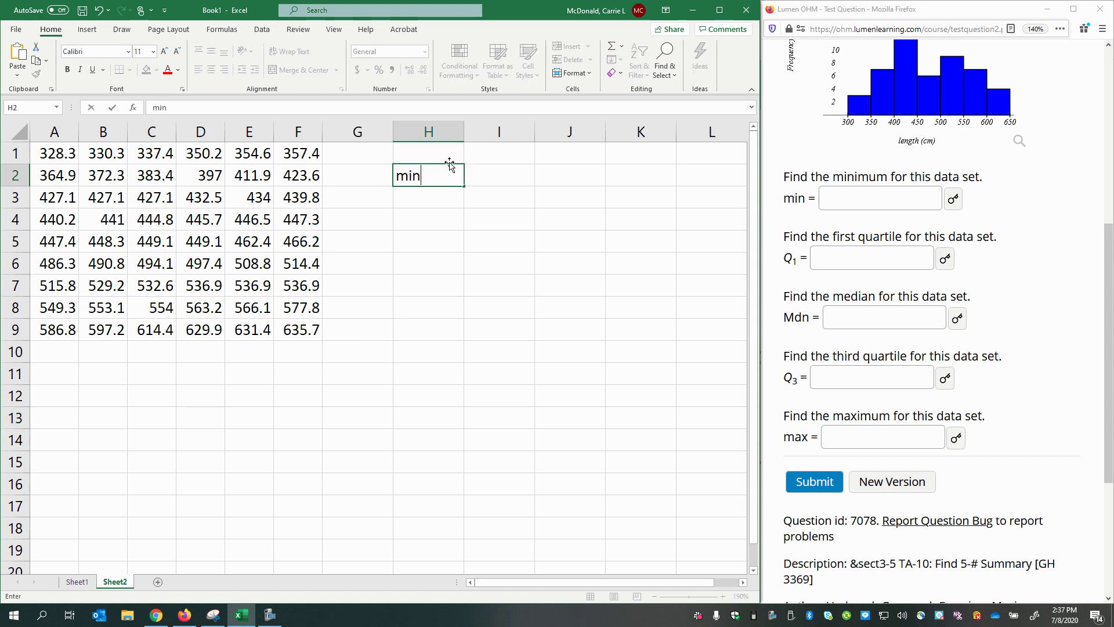
{"action": "key", "text": "Return"}
{"action": "key", "text": "Up"}
{"action": "type", "text": "MIN"}
{"action": "key", "text": "Return"}
Add the labels Q1, MDN, Q3 and MAX in cells H3 through H6
{"action": "type", "text": "Q1"}
{"action": "key", "text": "Return"}
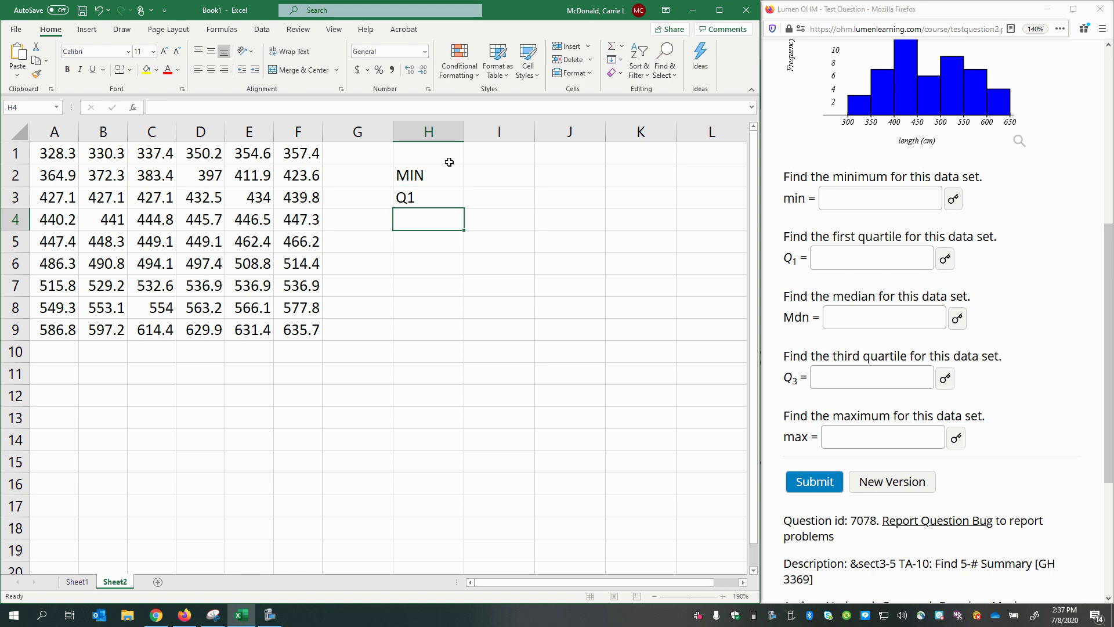
{"action": "type", "text": "MDN"}
{"action": "key", "text": "Return"}
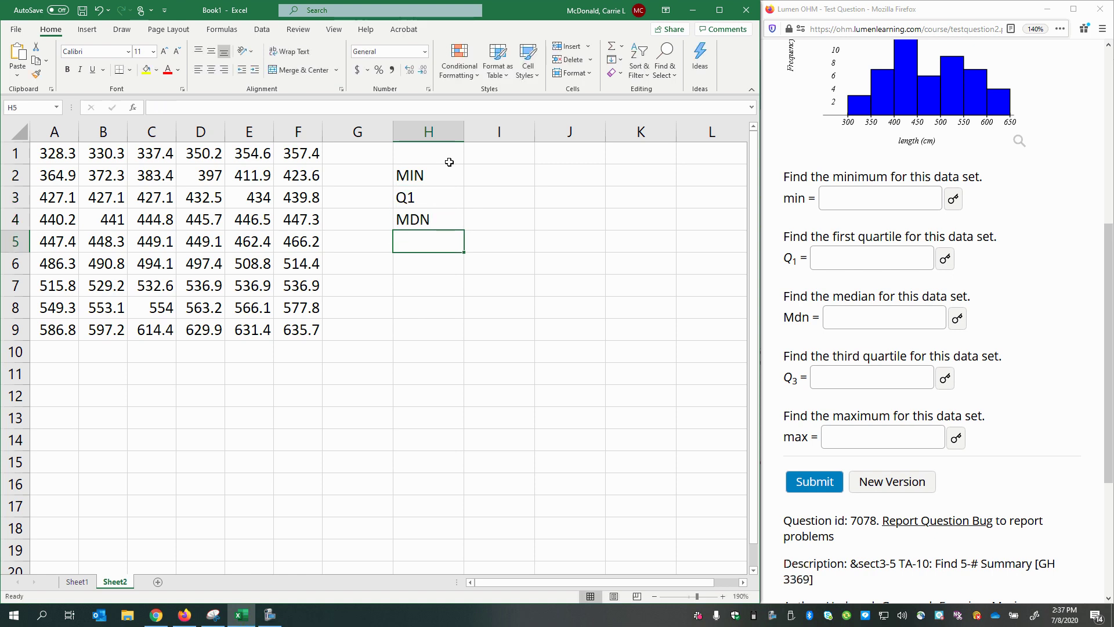
{"action": "type", "text": "Q3"}
{"action": "key", "text": "Return"}
{"action": "type", "text": "MAX"}
{"action": "key", "text": "Return"}
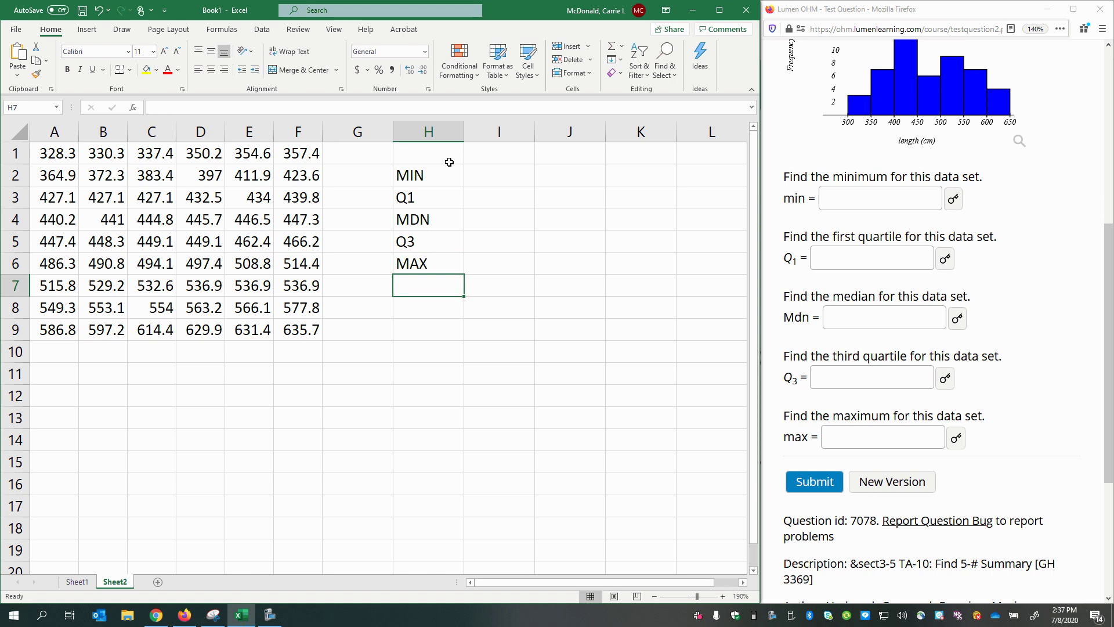
{"action": "left_click", "coordinate": [503, 172]}
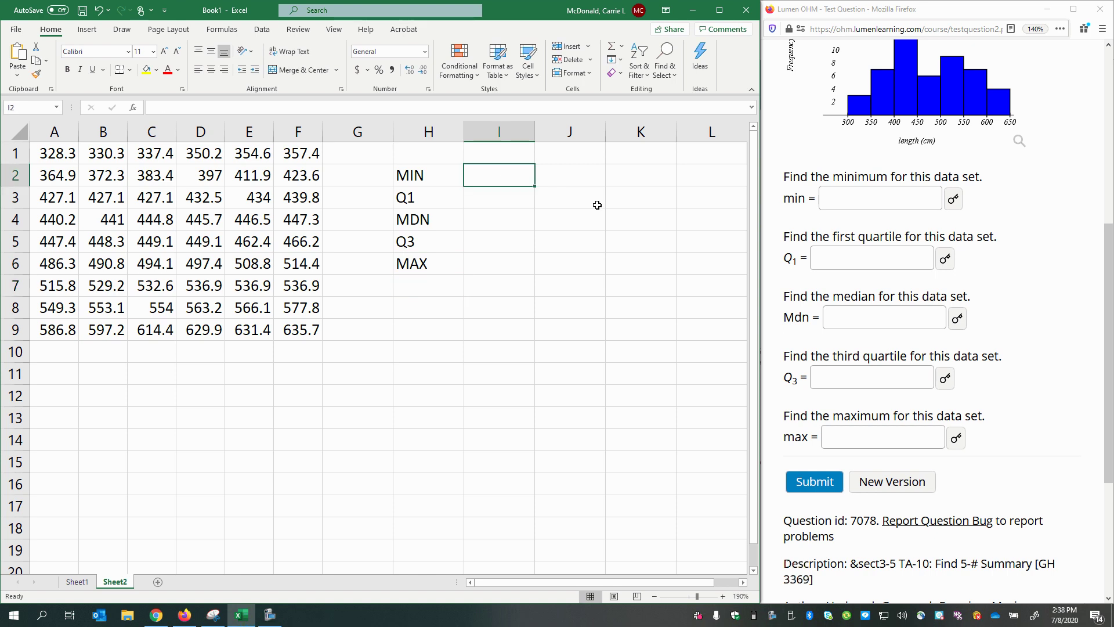
Scan the data rows and enter the minimum value 328.3 in I2
{"action": "left_click", "coordinate": [51, 156]}
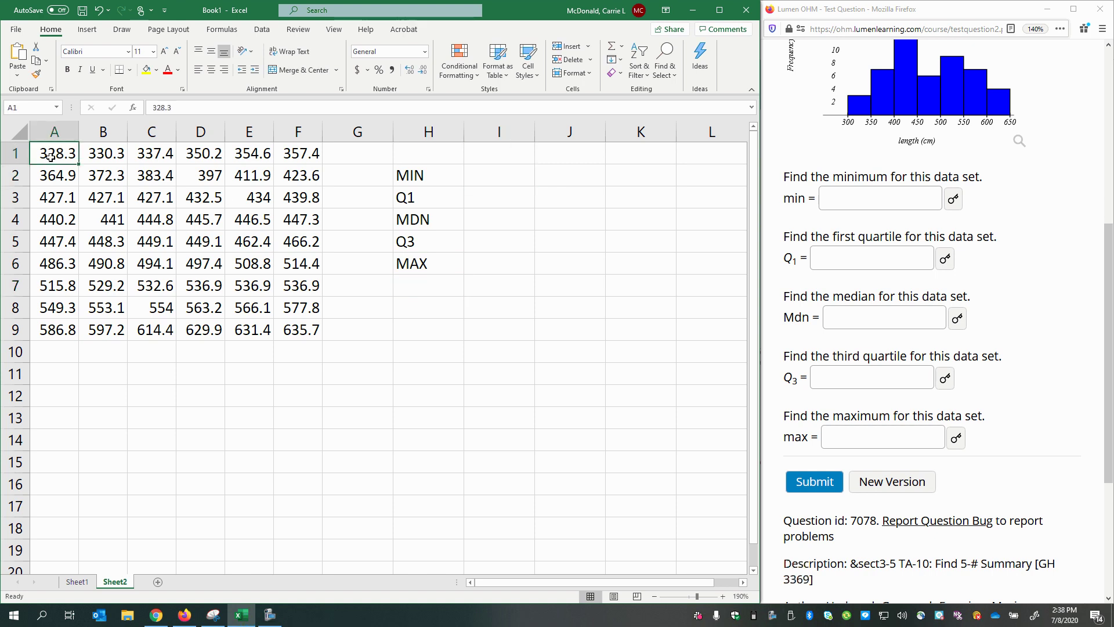
{"action": "left_click_drag", "start_coordinate": [51, 157], "coordinate": [297, 163]}
{"action": "left_click_drag", "start_coordinate": [70, 177], "coordinate": [290, 178]}
{"action": "left_click_drag", "start_coordinate": [36, 204], "coordinate": [307, 198]}
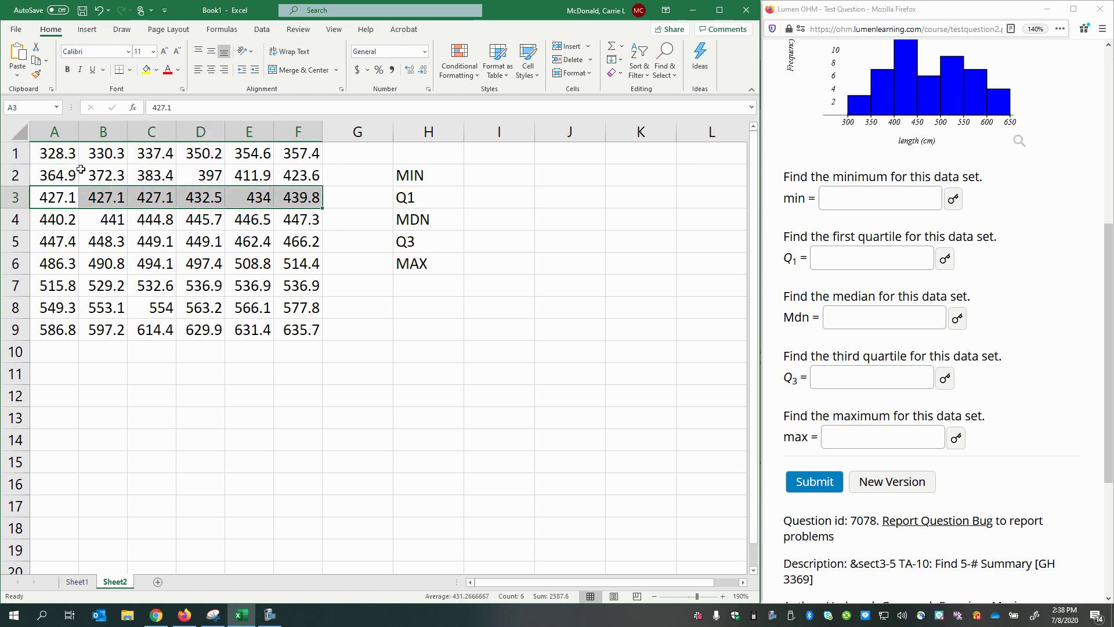
{"action": "left_click", "coordinate": [63, 157]}
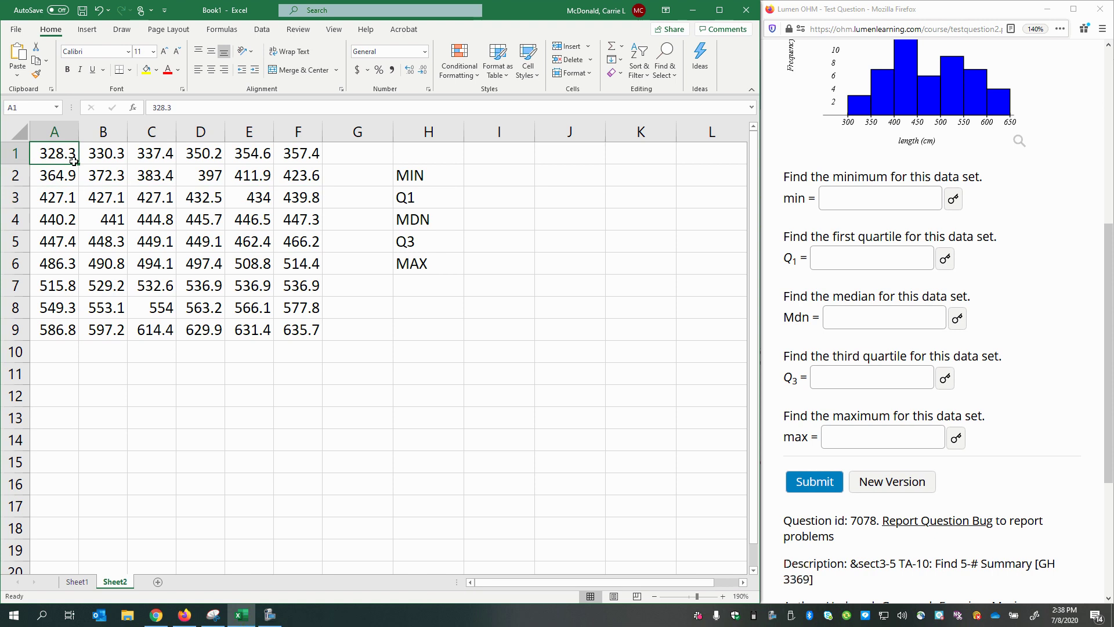
{"action": "left_click", "coordinate": [487, 177]}
{"action": "type", "text": "328.3"}
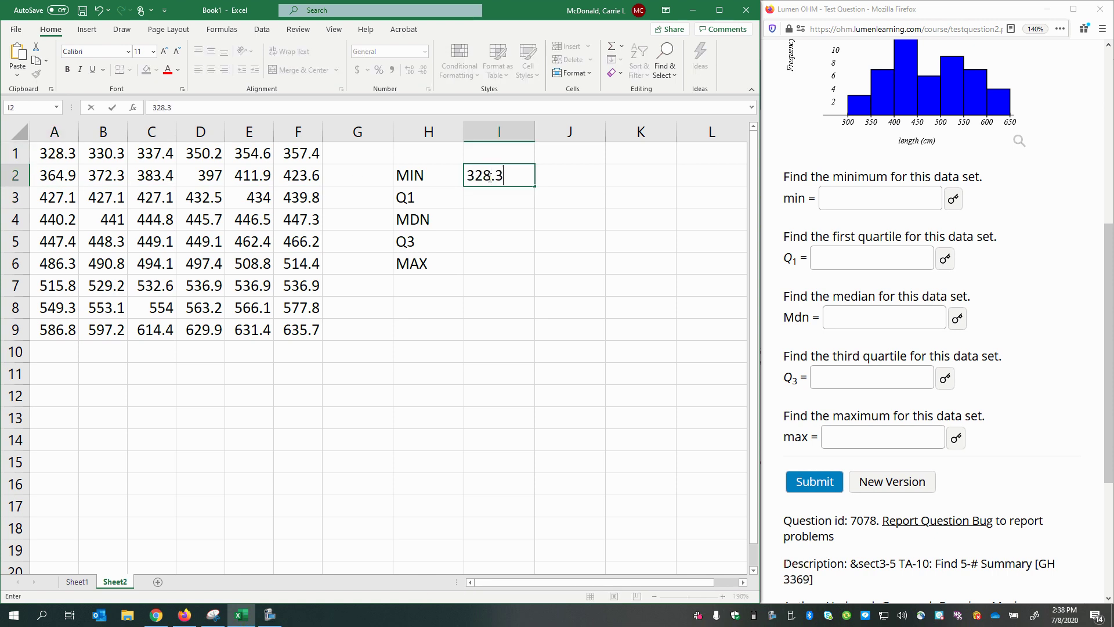
{"action": "key", "text": "Return"}
Check the last data value and enter the maximum 635.7 in I6
{"action": "left_click", "coordinate": [516, 258]}
{"action": "left_click", "coordinate": [296, 335]}
{"action": "left_click_drag", "start_coordinate": [296, 335], "coordinate": [318, 328]}
{"action": "left_click", "coordinate": [502, 270]}
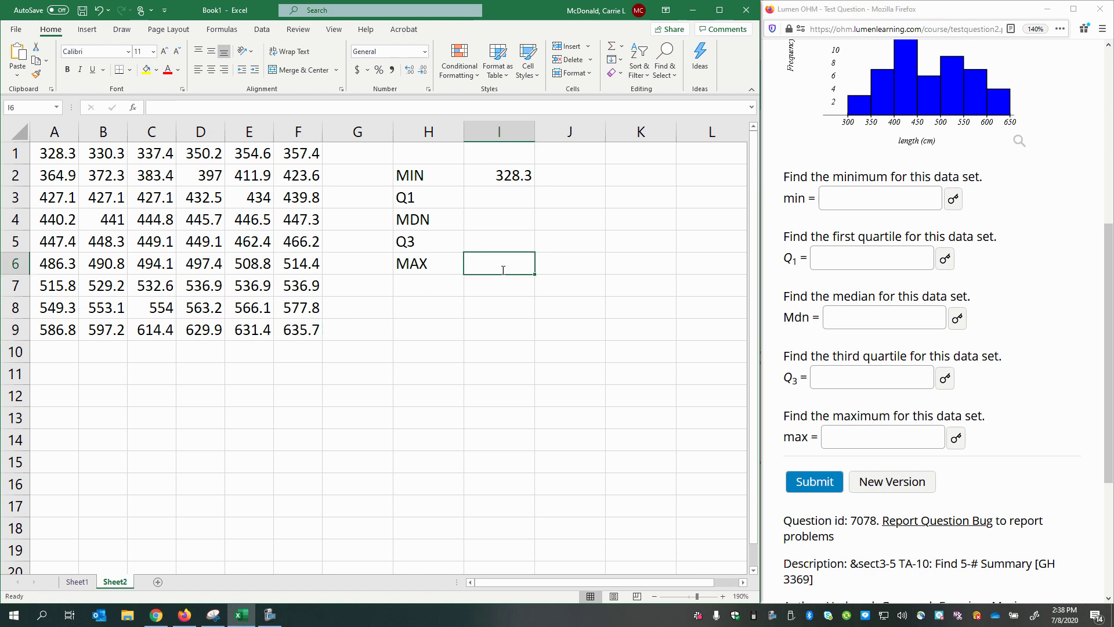
{"action": "type", "text": "635.7"}
{"action": "key", "text": "Return"}
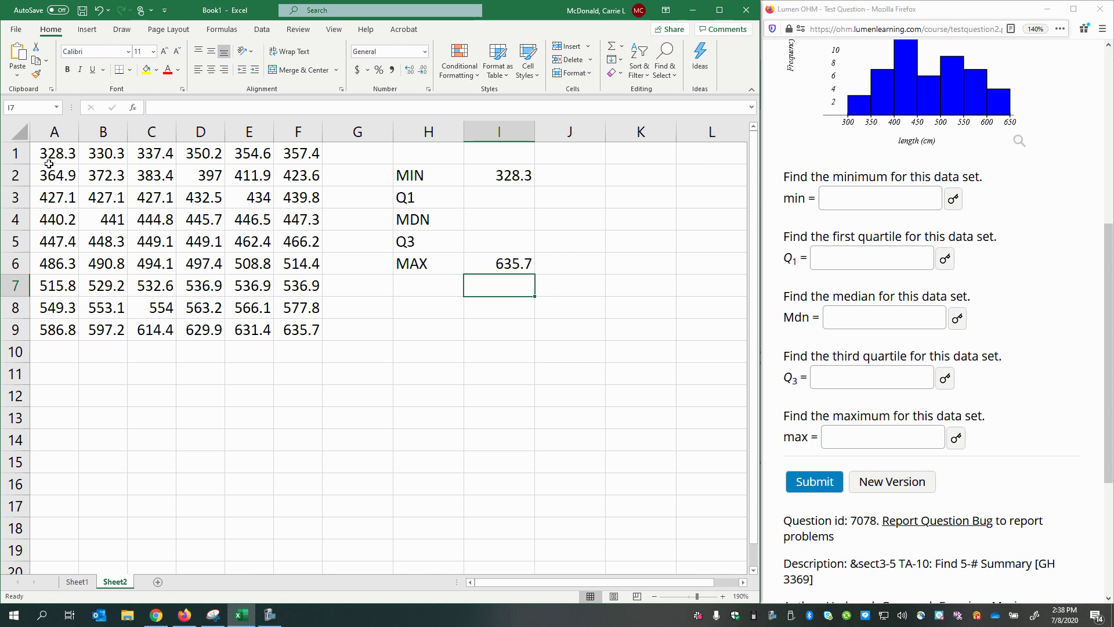
Replace the typed minimum in I2 with the formula =MIN(A1:F9)
{"action": "left_click", "coordinate": [509, 177]}
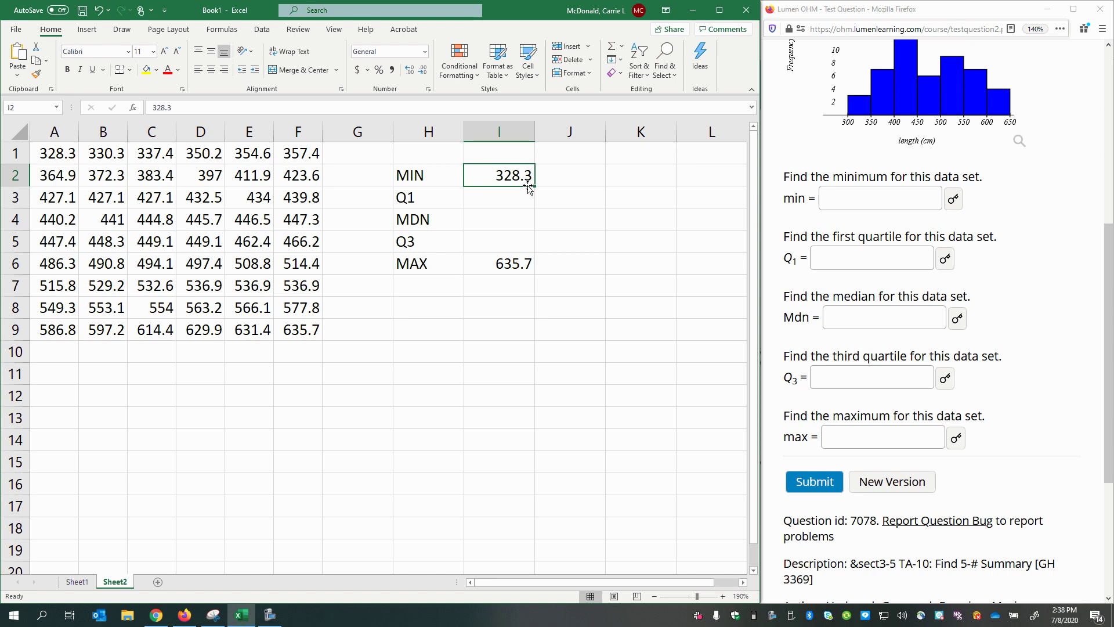
{"action": "type", "text": "="}
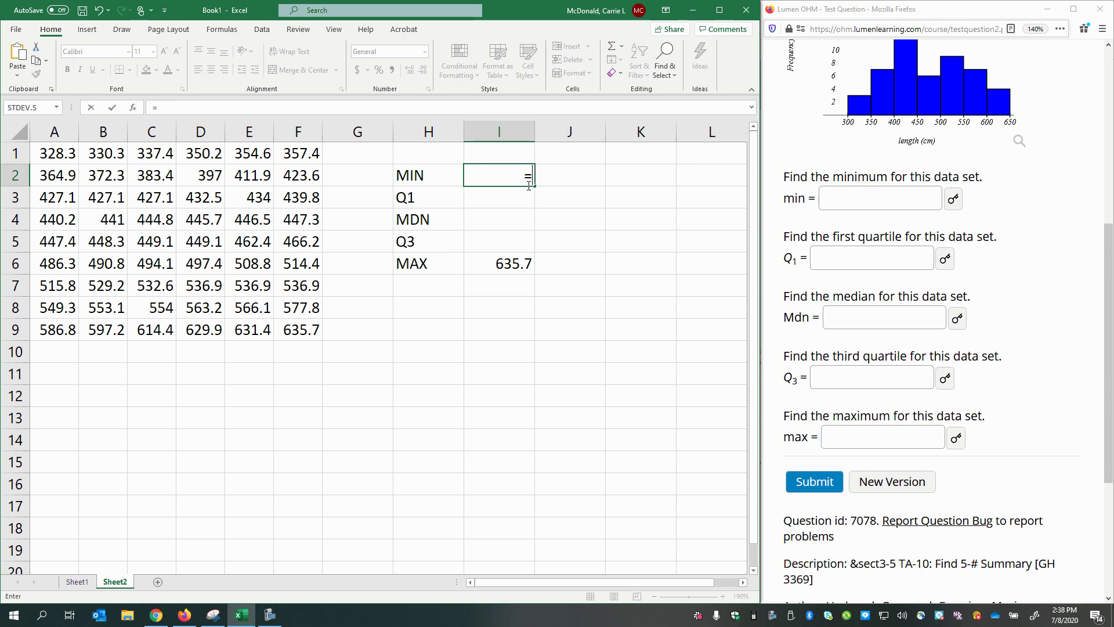
{"action": "type", "text": "MIN"}
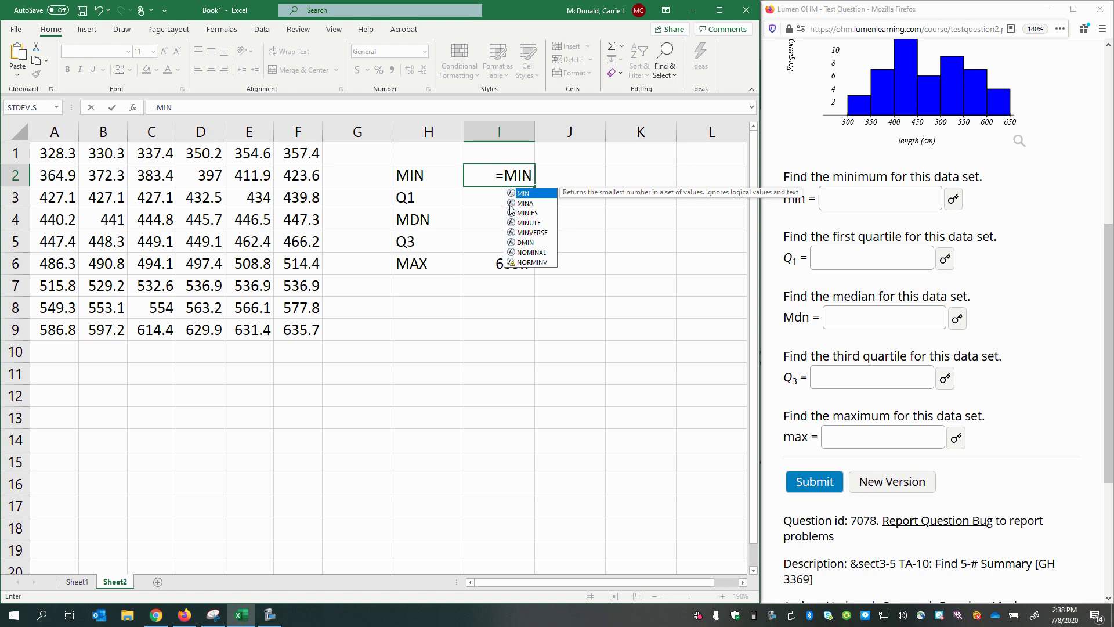
{"action": "double_click", "coordinate": [521, 194]}
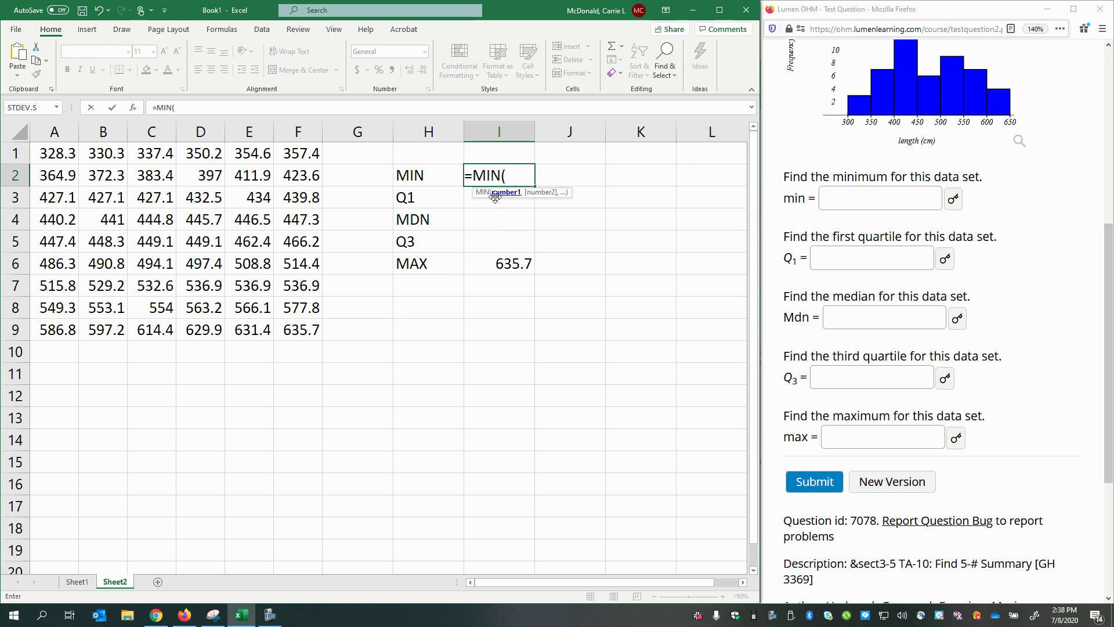
{"action": "left_click", "coordinate": [77, 161]}
{"action": "left_click_drag", "start_coordinate": [91, 182], "coordinate": [289, 331]}
{"action": "key", "text": "Return"}
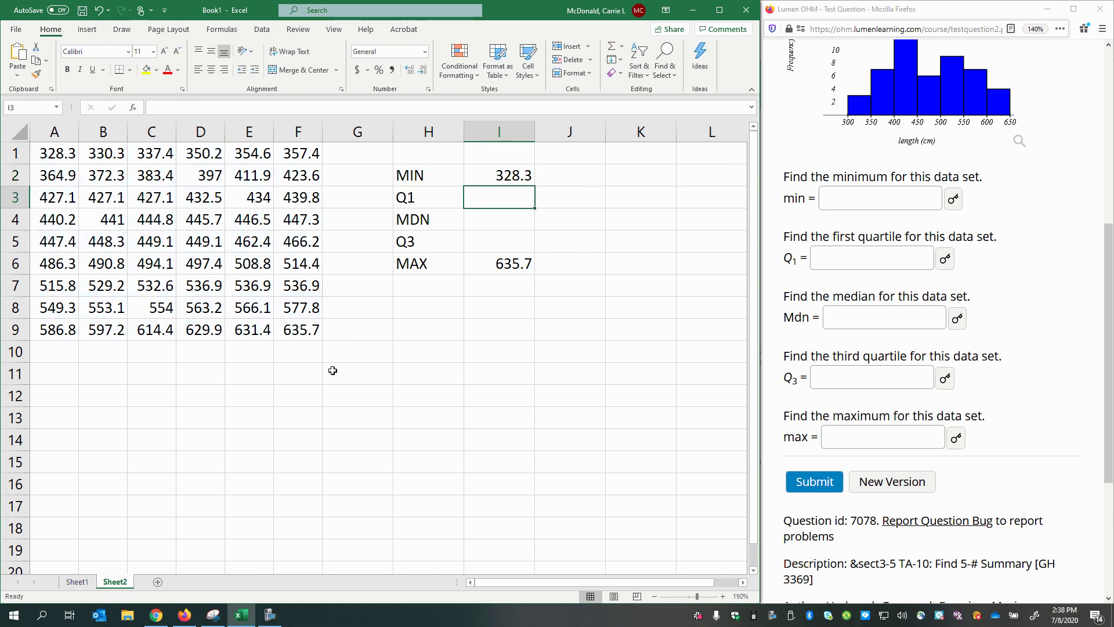
Replace the typed maximum in I6 with =MAX(A1:F9), returning 635.7
{"action": "left_click", "coordinate": [489, 264]}
{"action": "type", "text": "="}
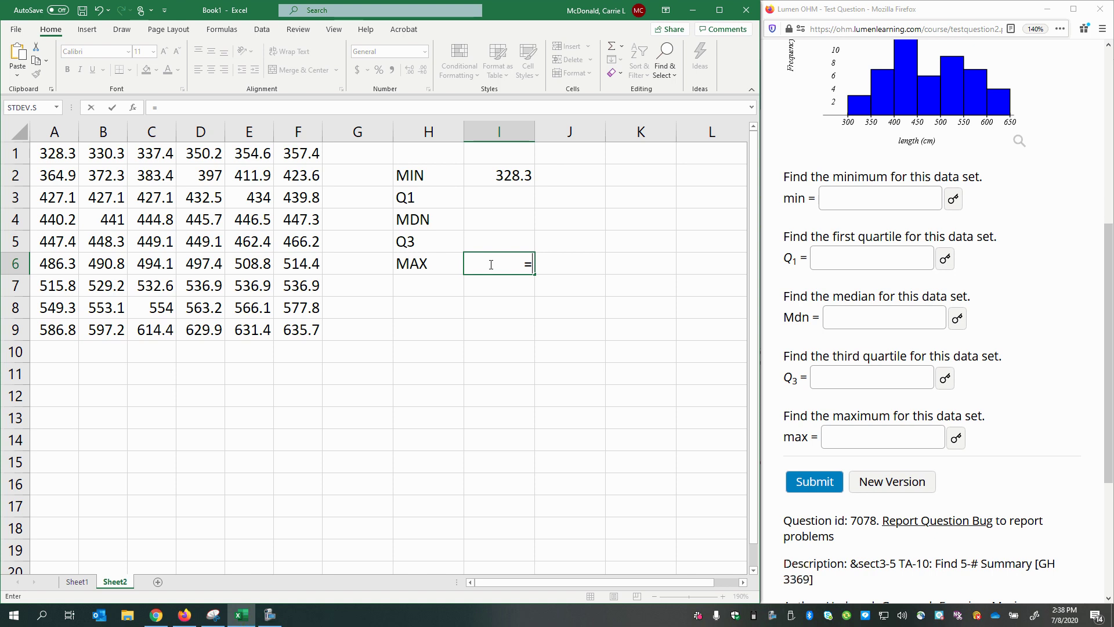
{"action": "type", "text": "MAX"}
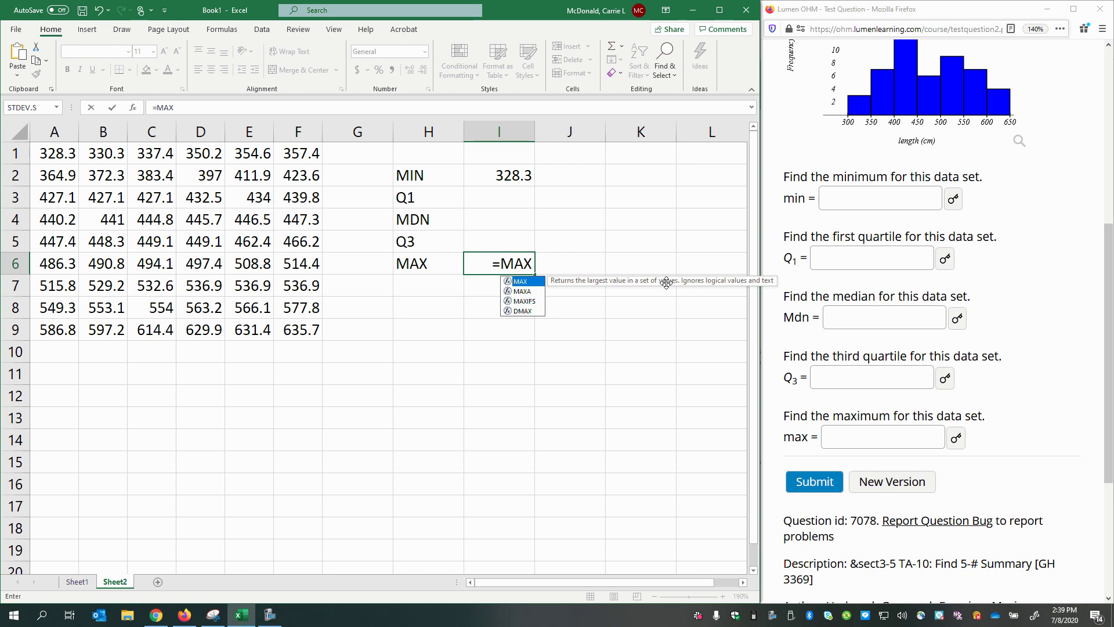
{"action": "double_click", "coordinate": [519, 281]}
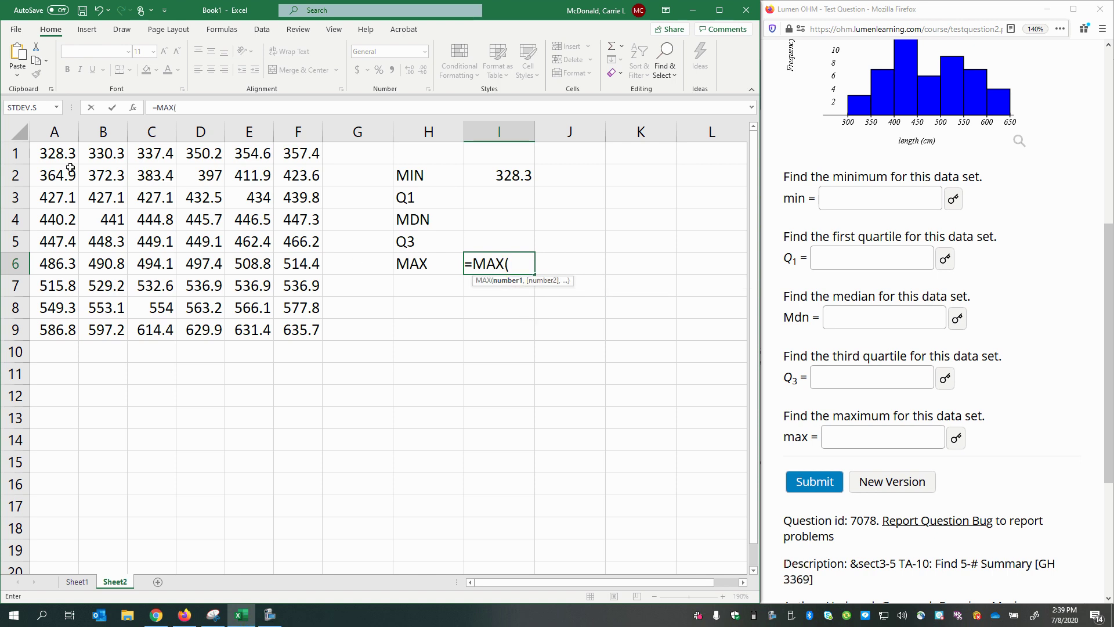
{"action": "left_click_drag", "start_coordinate": [52, 156], "coordinate": [303, 329]}
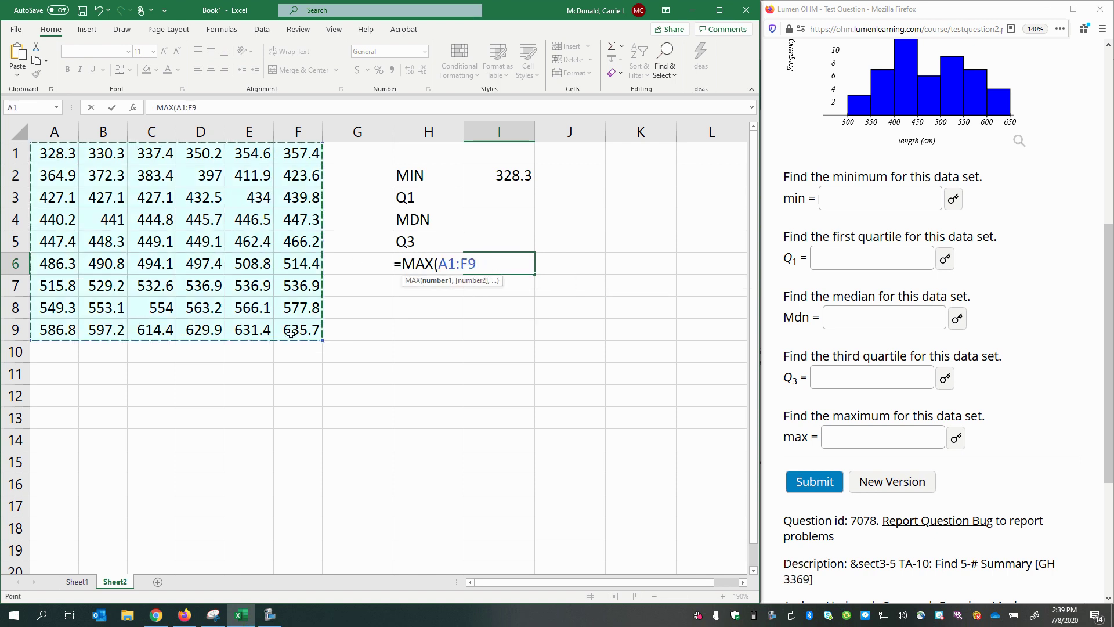
{"action": "key", "text": "Return"}
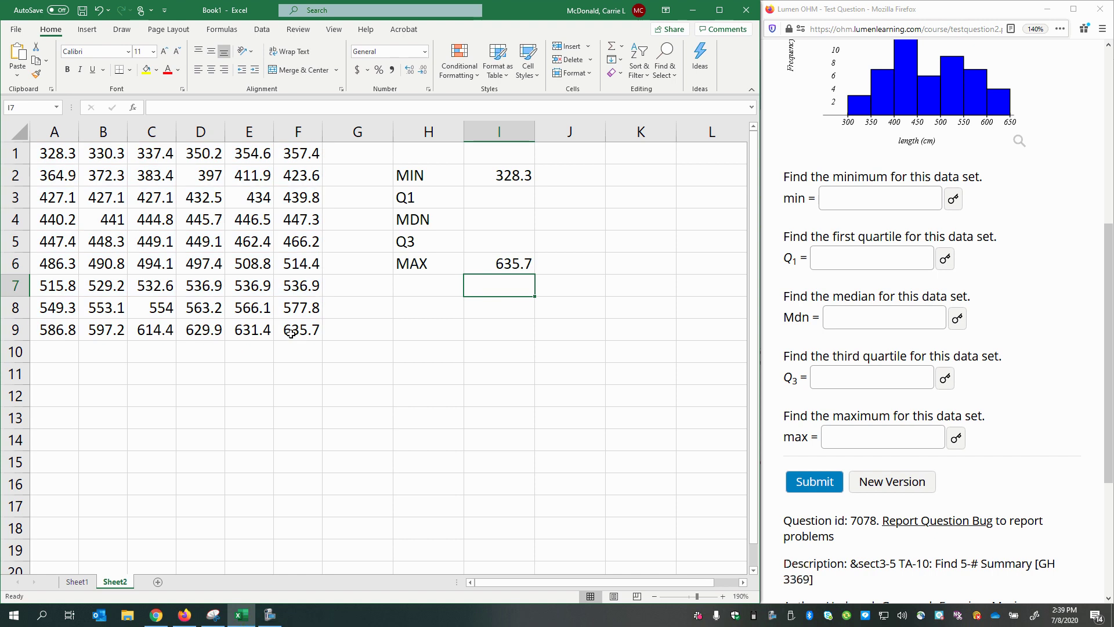
Enter =QUARTILE.EXC(A1:F9,1) in I3, giving Q1 of 427.1
{"action": "left_click", "coordinate": [513, 194]}
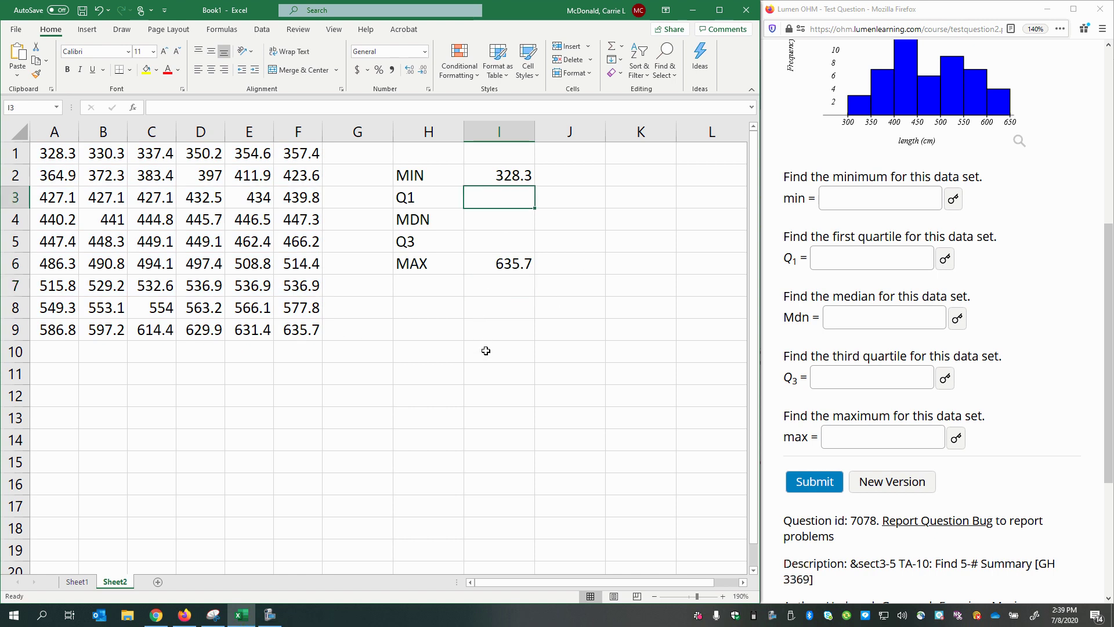
{"action": "type", "text": "="}
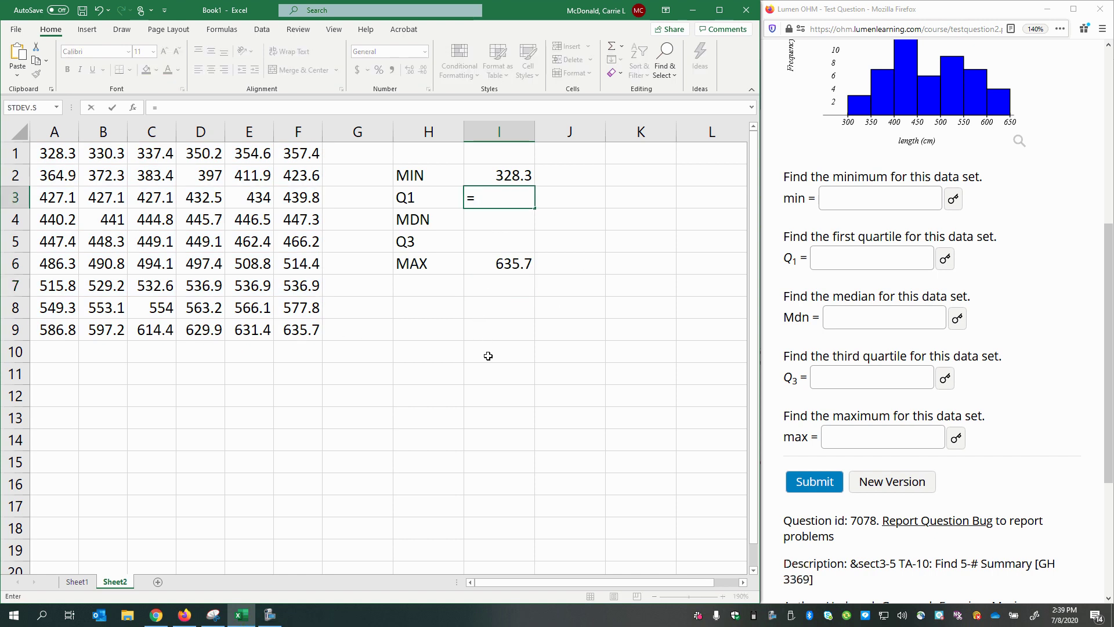
{"action": "type", "text": "QUA"}
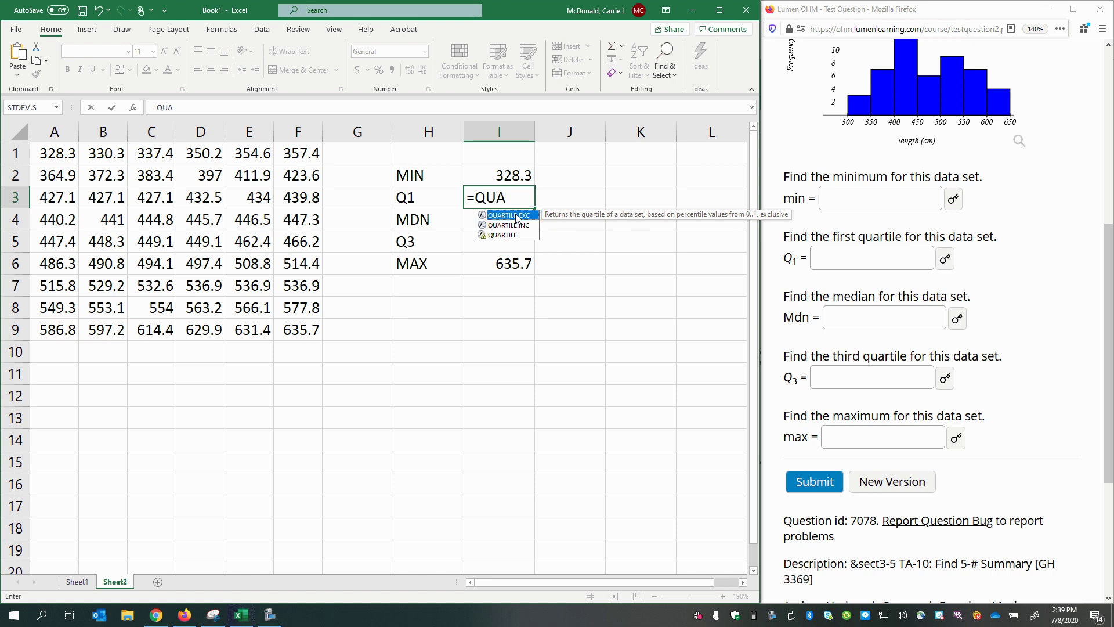
{"action": "double_click", "coordinate": [501, 217]}
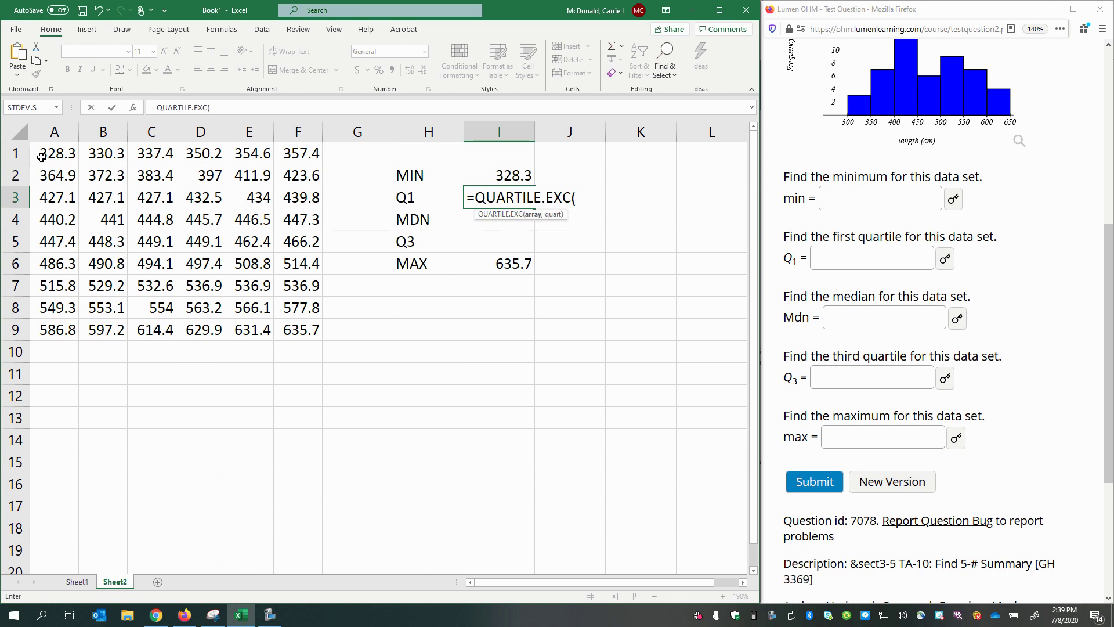
{"action": "left_click_drag", "start_coordinate": [40, 156], "coordinate": [297, 327]}
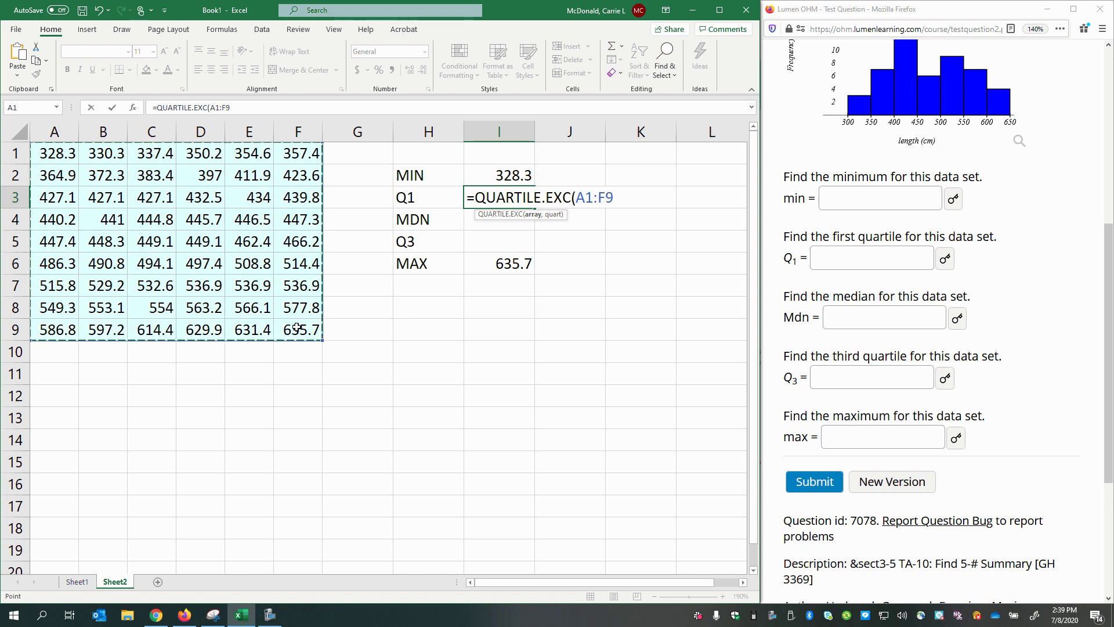
{"action": "type", "text": ",1"}
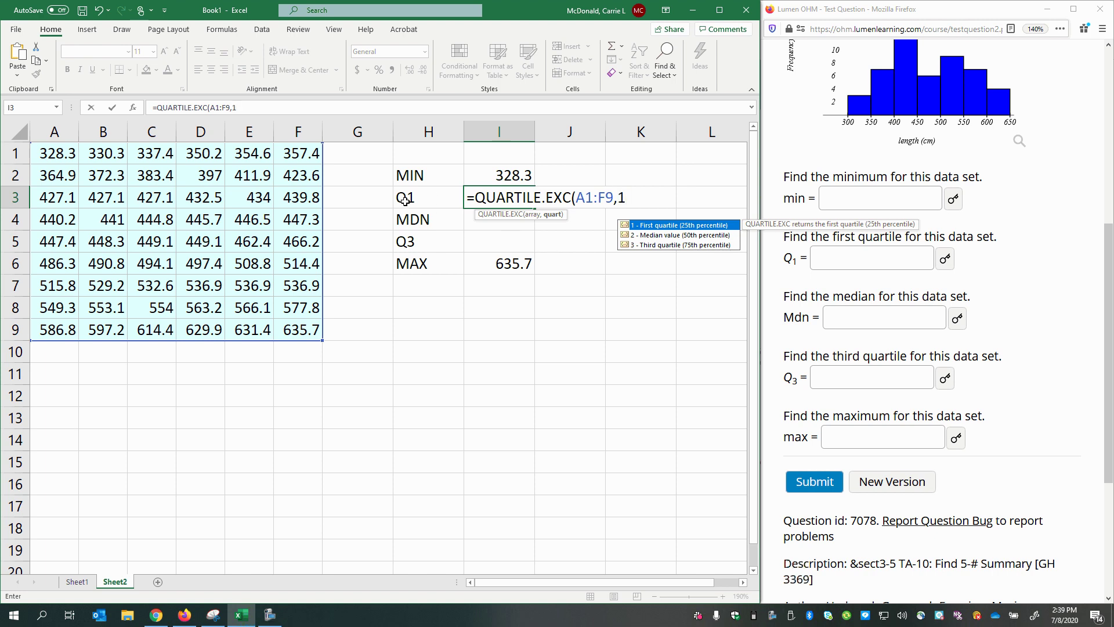
{"action": "key", "text": "Return"}
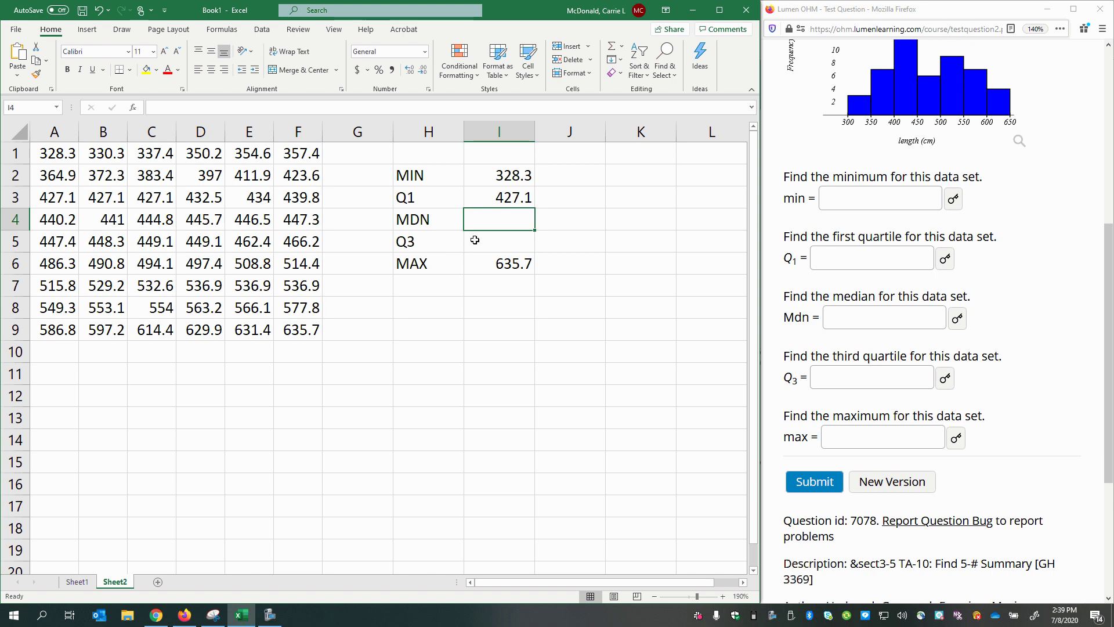
Enter =QUARTILE.EXC(A1:F9,2) in I4 for the median 449.1
{"action": "type", "text": "=QUAR"}
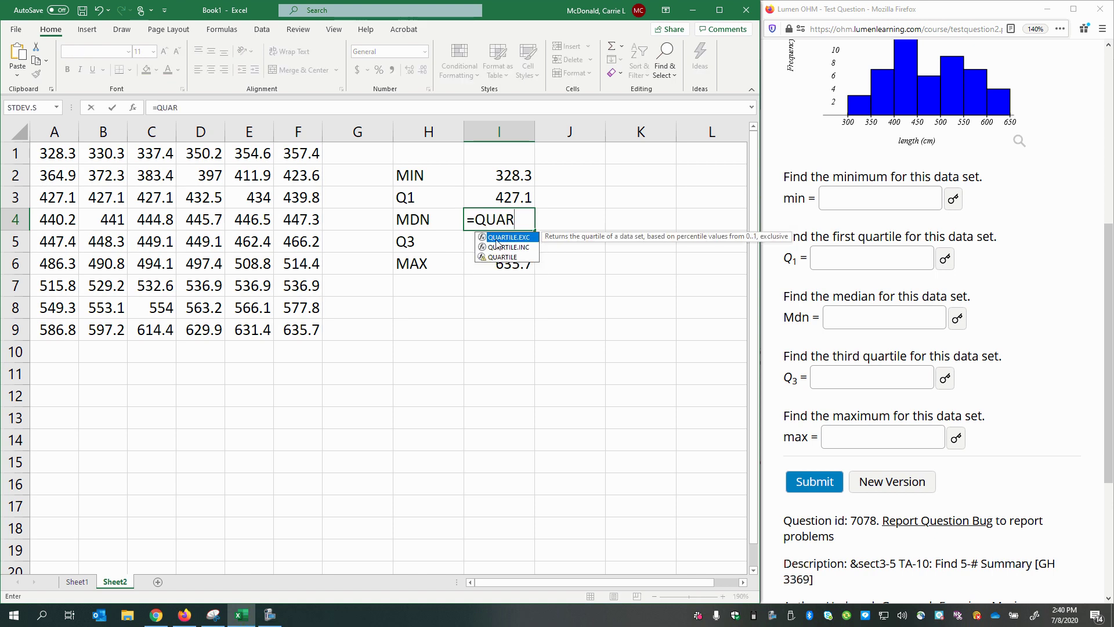
{"action": "double_click", "coordinate": [498, 237]}
{"action": "left_click_drag", "start_coordinate": [51, 155], "coordinate": [287, 327]}
{"action": "type", "text": ","}
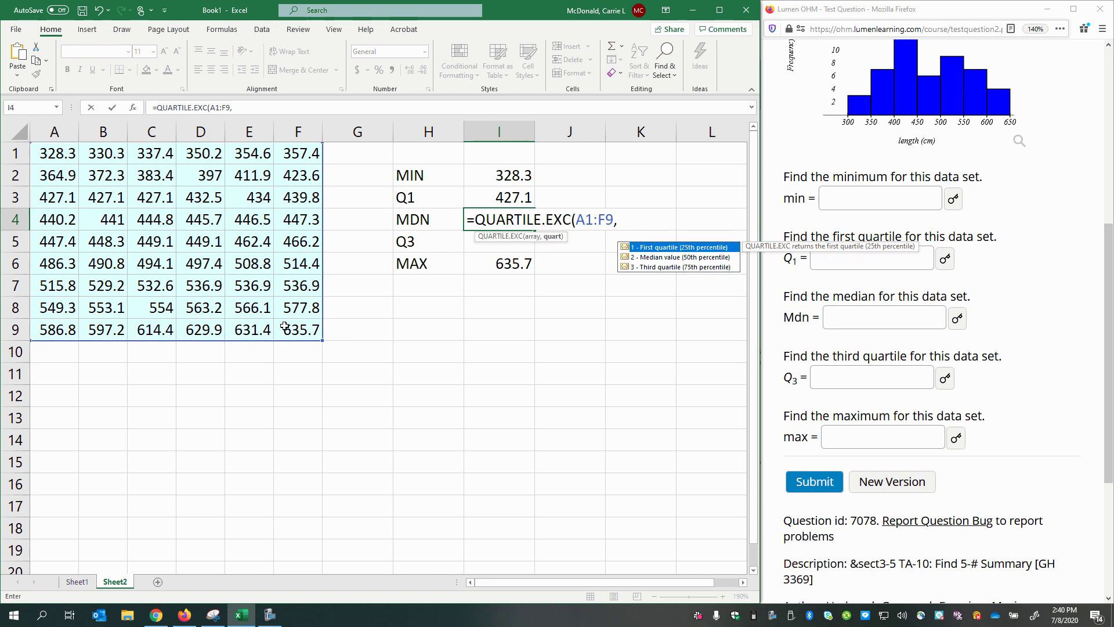
{"action": "type", "text": "2"}
{"action": "key", "text": "Return"}
Enter =QUARTILE.EXC(A1:F9,3) in I5 for Q3 of 536.9, then select I2:I6
{"action": "type", "text": "="}
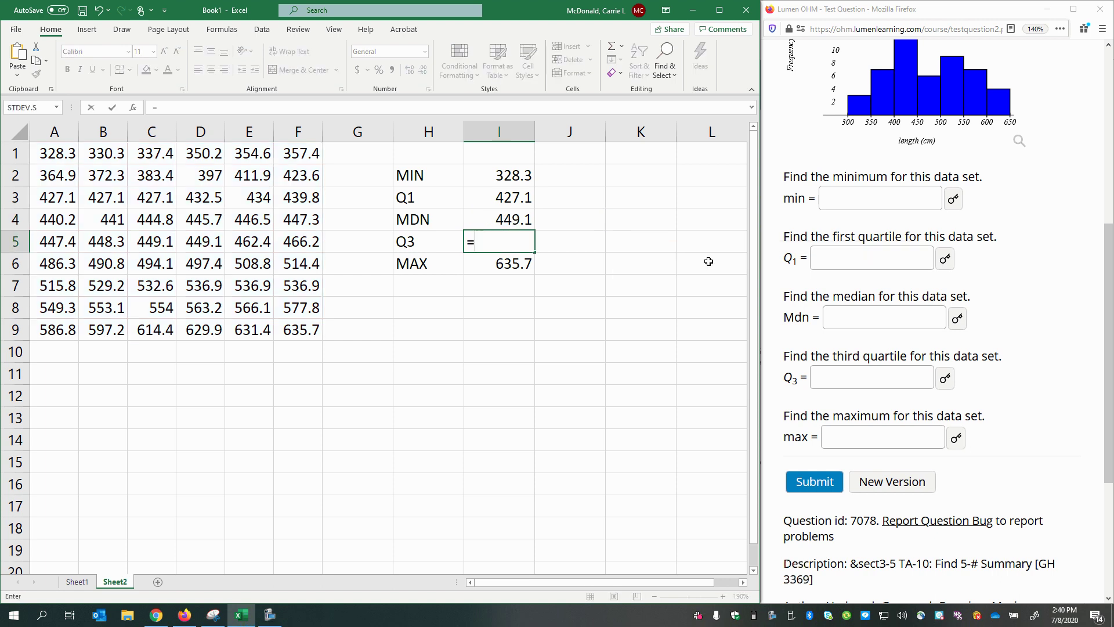
{"action": "type", "text": "QUAR"}
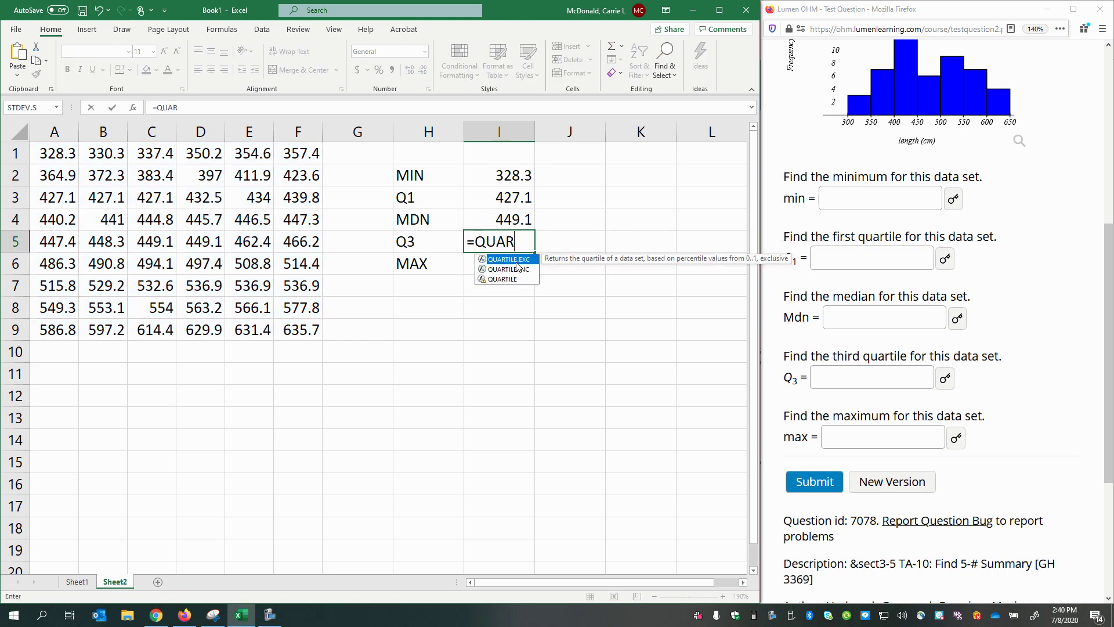
{"action": "double_click", "coordinate": [510, 260]}
{"action": "left_click_drag", "start_coordinate": [44, 154], "coordinate": [297, 330]}
{"action": "type", "text": ","}
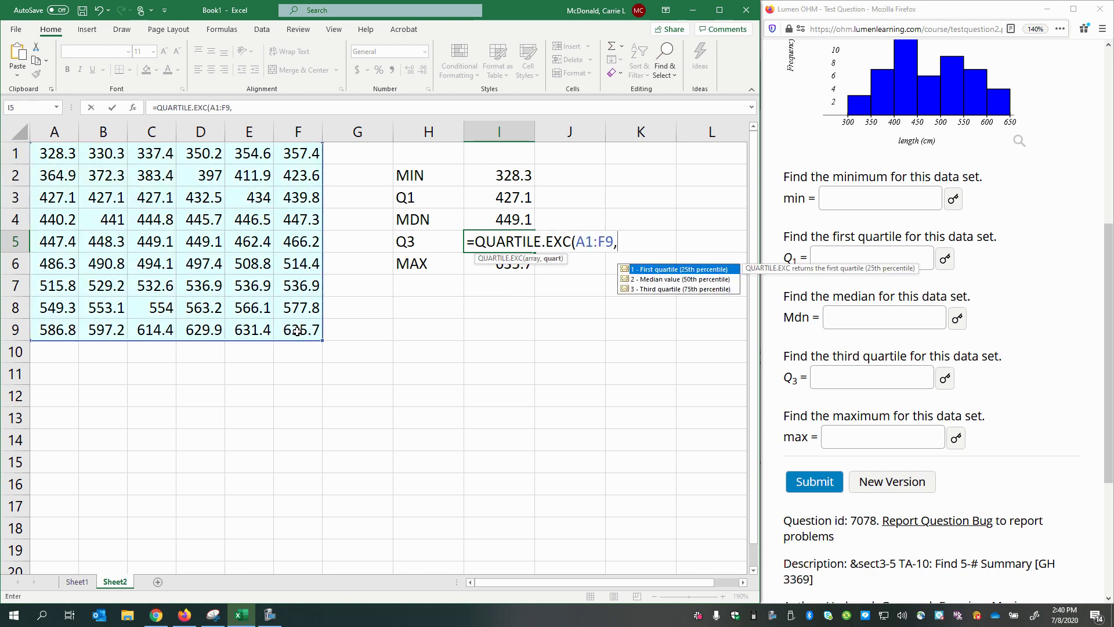
{"action": "type", "text": "3"}
{"action": "key", "text": "Return"}
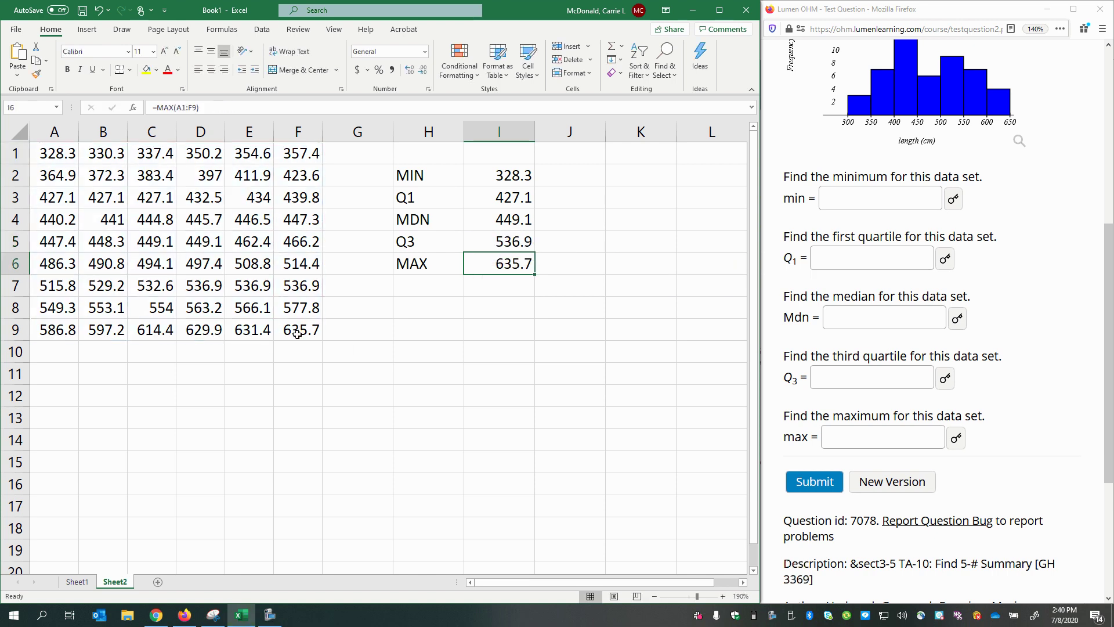
{"action": "left_click_drag", "start_coordinate": [508, 179], "coordinate": [509, 263]}
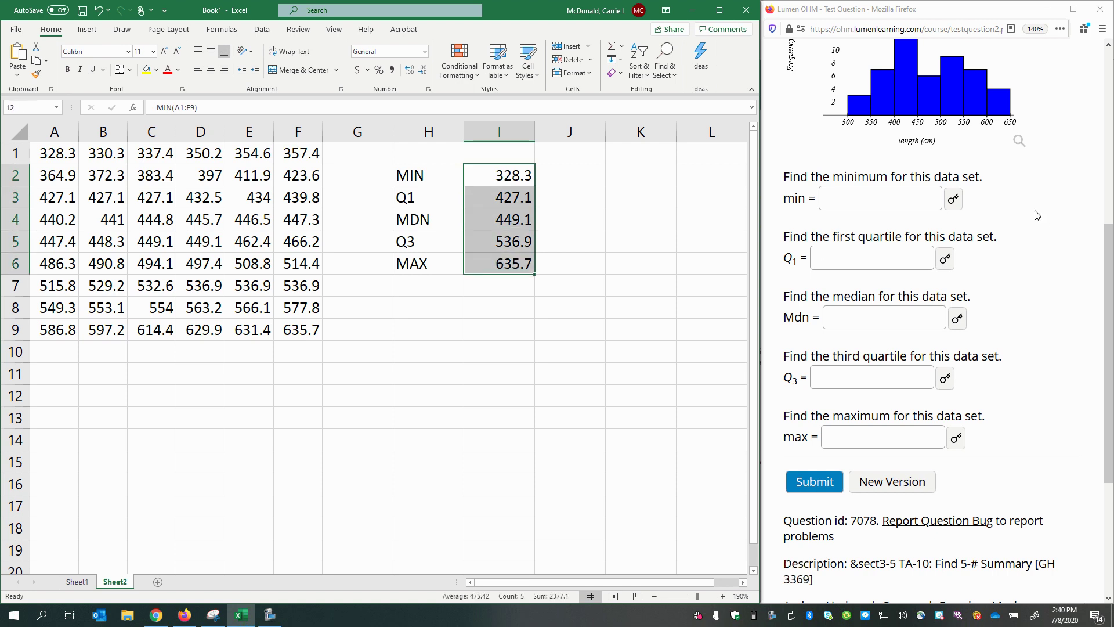
Enter 328.3, 427.1 and 449.1 as the min, Q1 and median answers and submit them
{"action": "left_click", "coordinate": [884, 198]}
{"action": "type", "text": "328.3"}
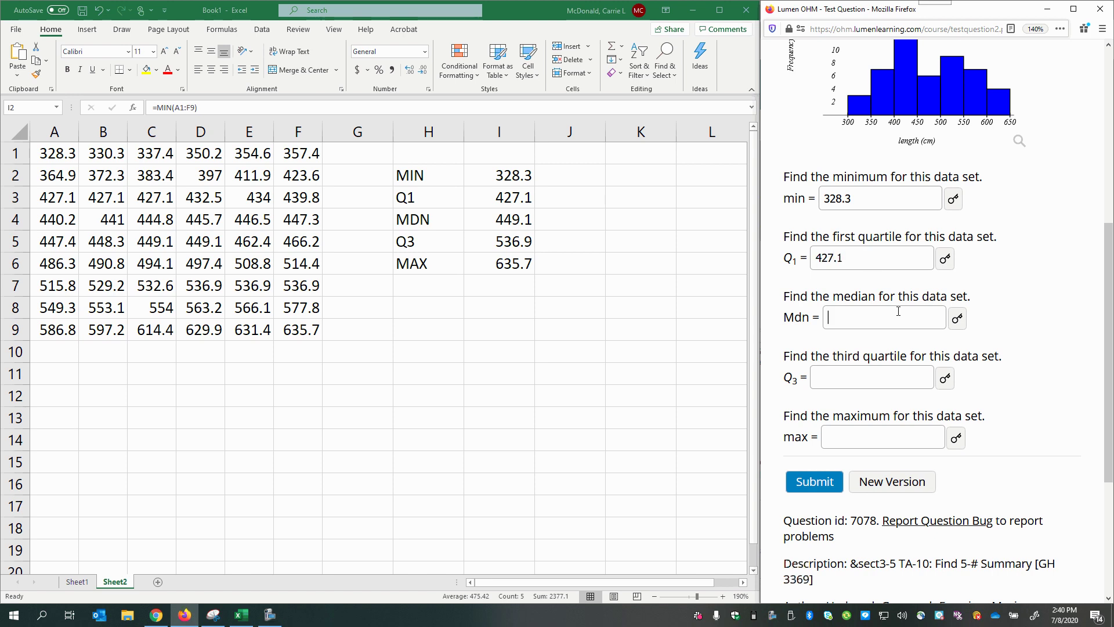
{"action": "type", "text": "9.1"}
{"action": "key", "text": "Return"}
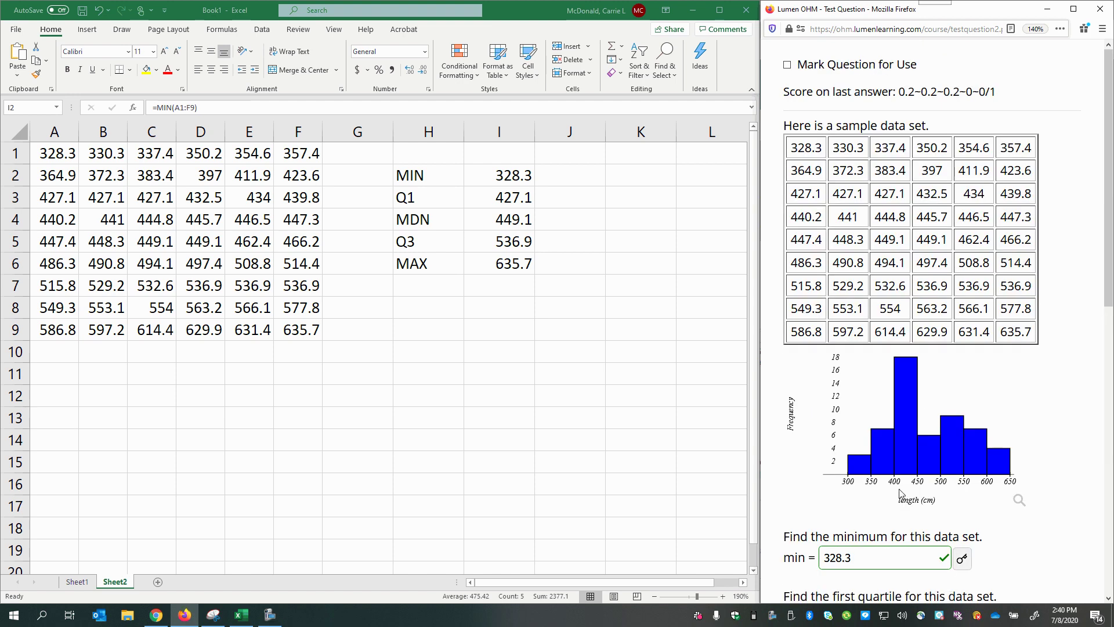
Enter 536.9 for Q3 and 635.7 for max, then submit all five answers
{"action": "scroll", "coordinate": [905, 490], "scroll_direction": "down", "scroll_amount": 5}
{"action": "scroll", "coordinate": [819, 460], "scroll_direction": "down", "scroll_amount": 1}
{"action": "left_click", "coordinate": [825, 389]}
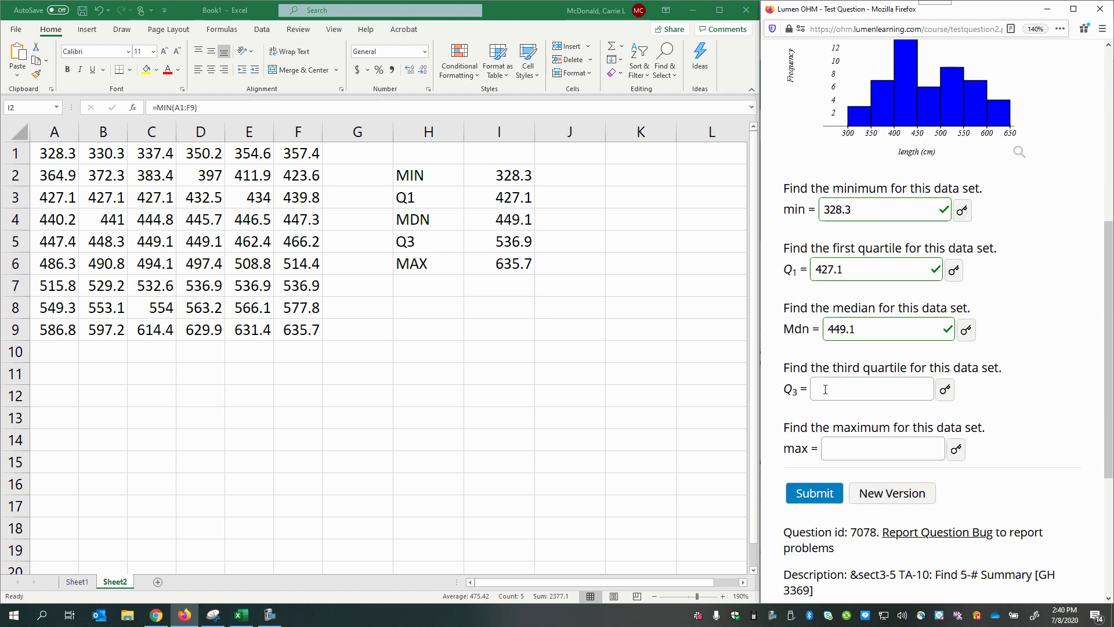
{"action": "type", "text": "536.9"}
{"action": "left_click", "coordinate": [870, 441]}
{"action": "type", "text": "635.7"}
{"action": "key", "text": "Return"}
{"action": "scroll", "coordinate": [928, 479], "scroll_direction": "down", "scroll_amount": 5}
{"action": "scroll", "coordinate": [941, 309], "scroll_direction": "down", "scroll_amount": 3}
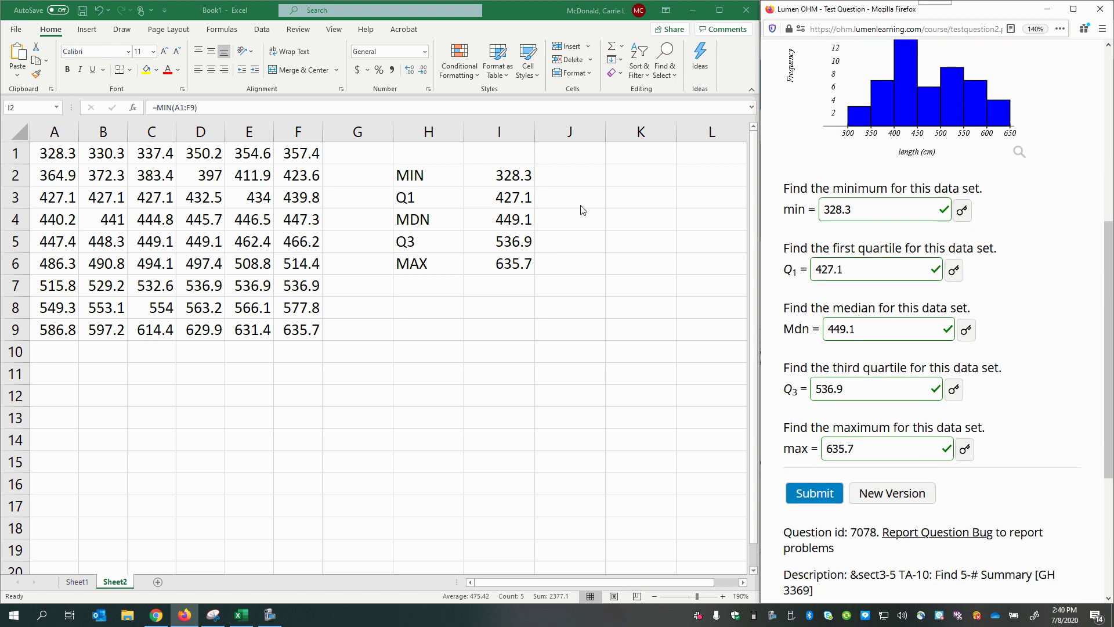
Back in Excel, add the column heading 'Percentile' in J1
{"action": "key", "text": "alt+Tab"}
{"action": "left_click", "coordinate": [571, 175]}
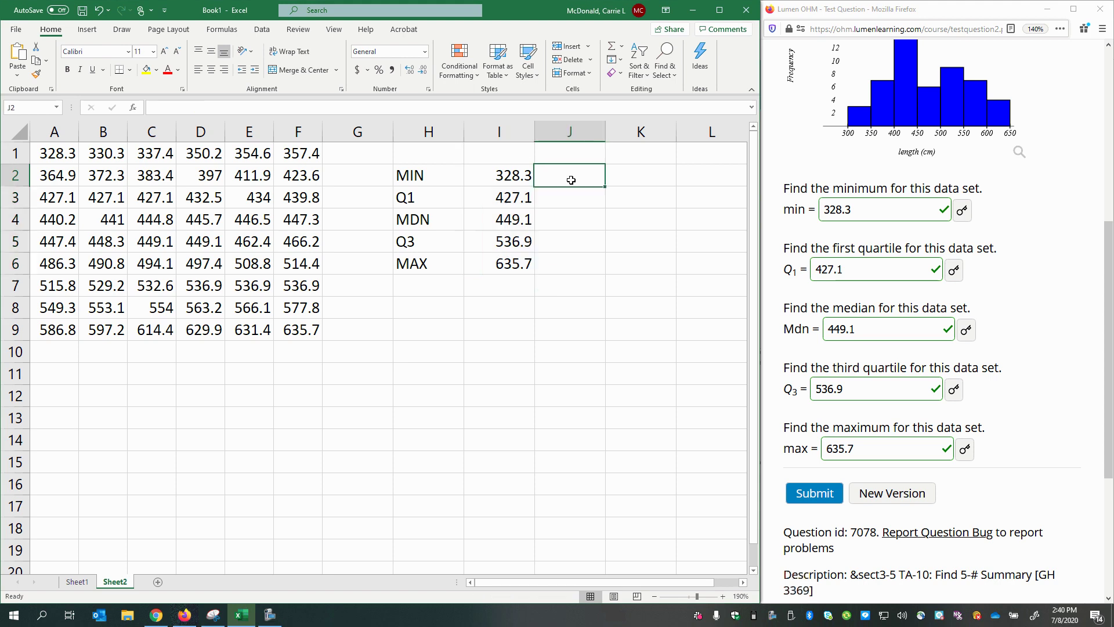
{"action": "left_click", "coordinate": [587, 157]}
{"action": "type", "text": "pER"}
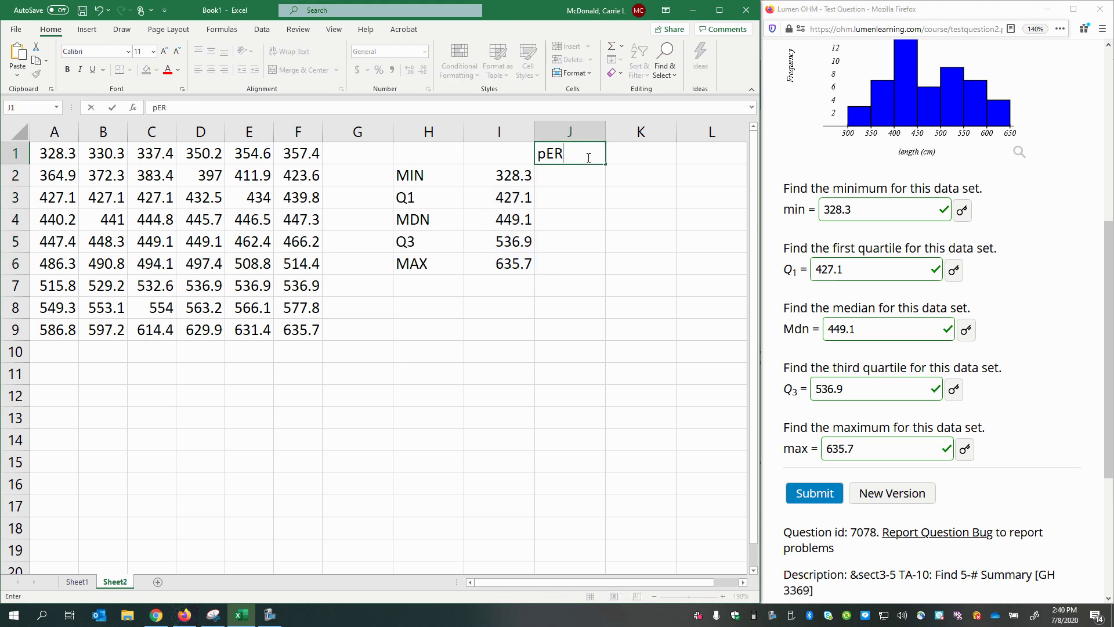
{"action": "type", "text": "C"}
{"action": "key", "text": "BackSpace"}
{"action": "key", "text": "BackSpace"}
{"action": "key", "text": "BackSpace"}
{"action": "key", "text": "BackSpace"}
{"action": "type", "text": "Percentile"}
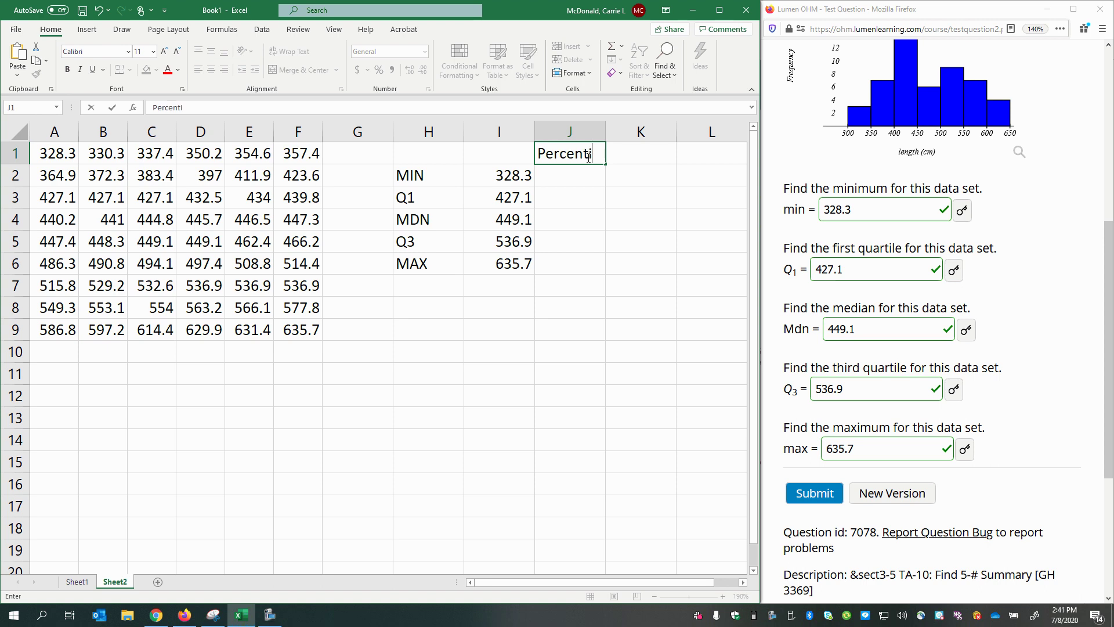
{"action": "key", "text": "Return"}
{"action": "key", "text": "Return"}
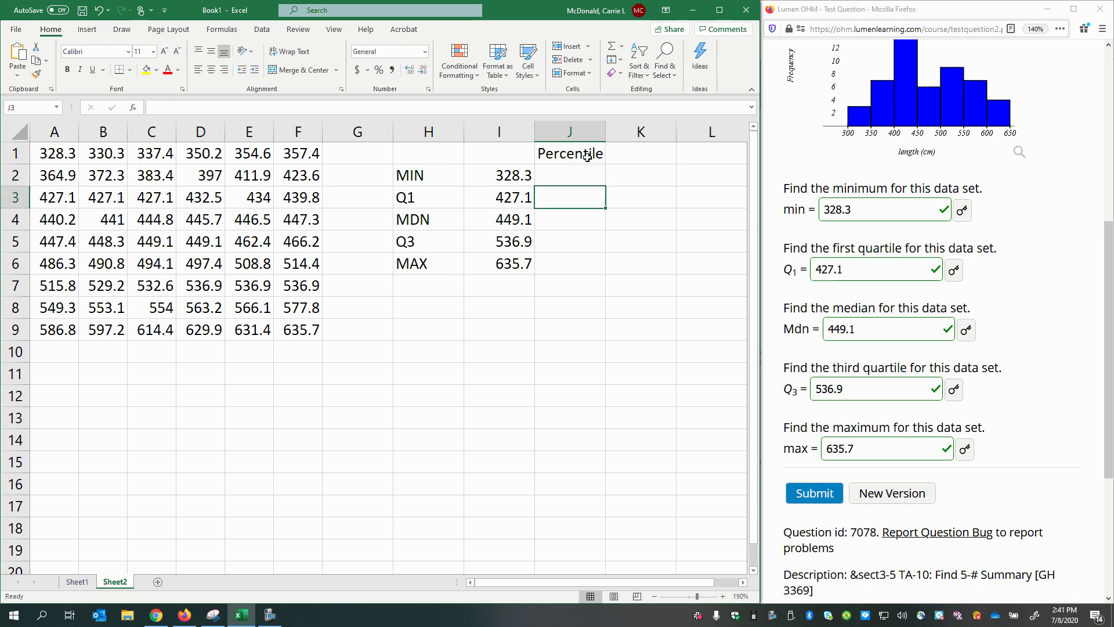
Enter =PERCENTILE.EXC(A1:F9,.25) in J3, returning 427.1 to match Q1
{"action": "type", "text": "="}
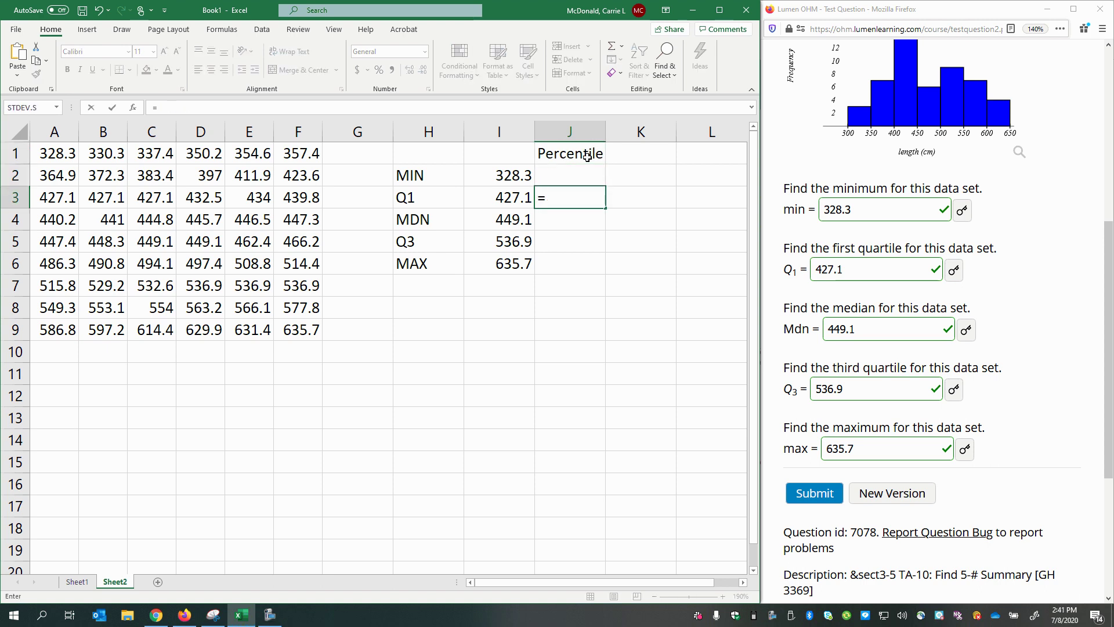
{"action": "type", "text": "per"}
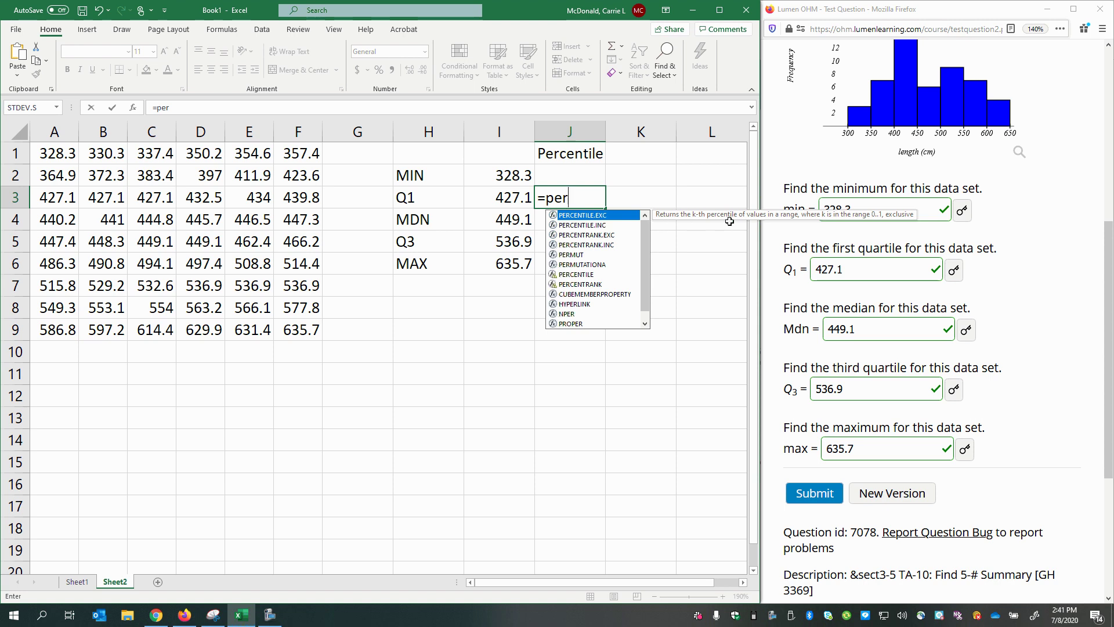
{"action": "double_click", "coordinate": [583, 216]}
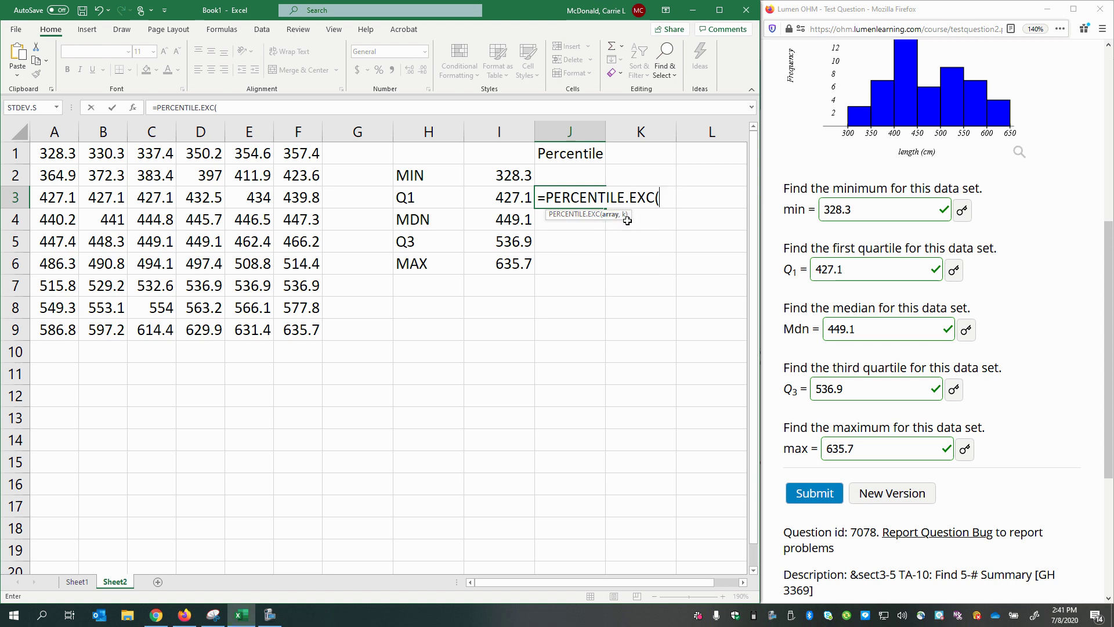
{"action": "left_click_drag", "start_coordinate": [40, 155], "coordinate": [292, 324]}
{"action": "type", "text": ","}
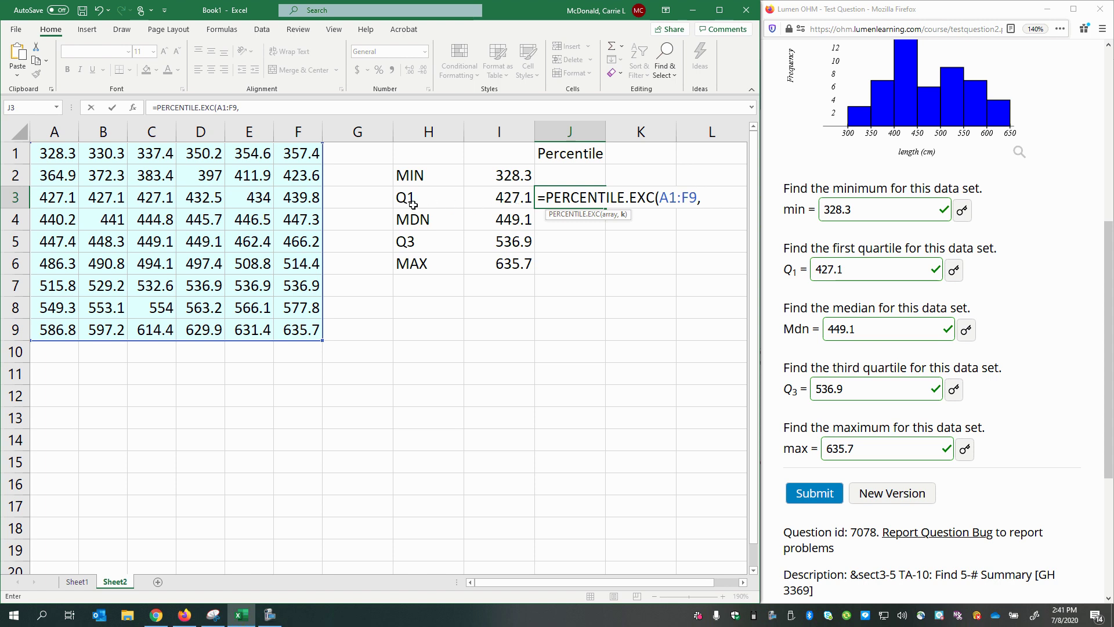
{"action": "type", "text": "25"}
{"action": "key", "text": "Return"}
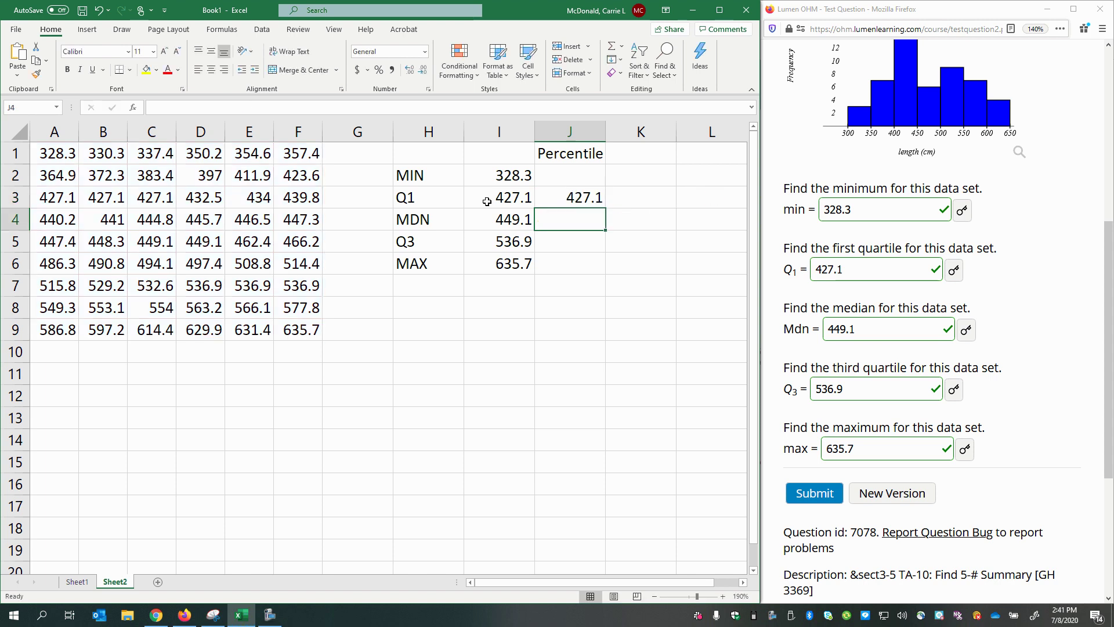
Enter =PERCENTILE.EXC(A1:F9,.5) in J4, giving 449.1 to match the median
{"action": "left_click", "coordinate": [604, 204]}
{"action": "left_click", "coordinate": [476, 199]}
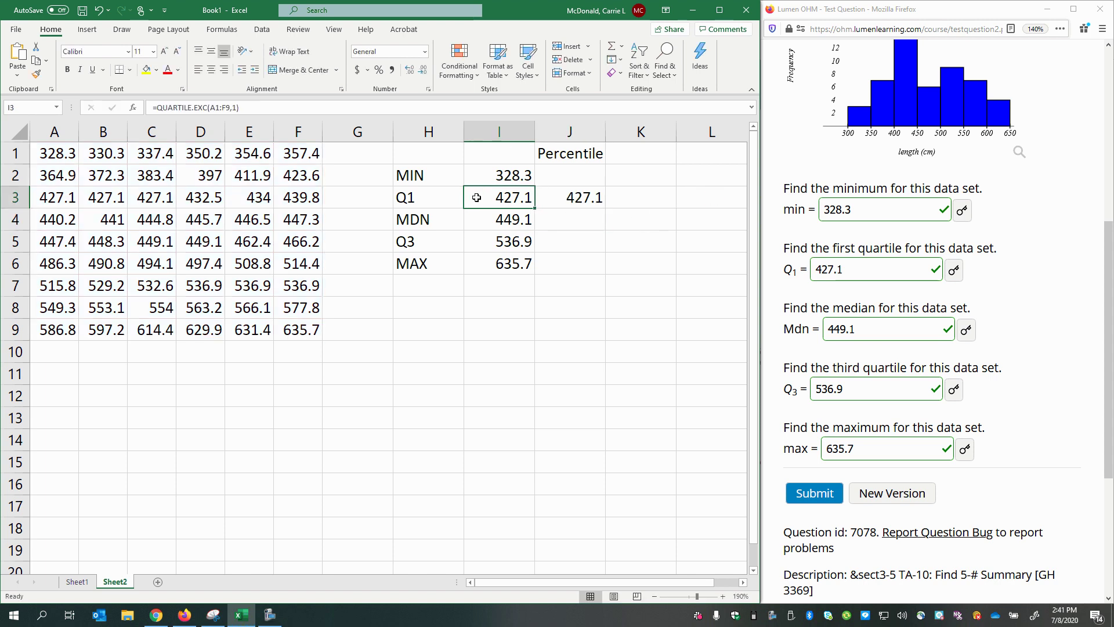
{"action": "left_click", "coordinate": [562, 225]}
{"action": "type", "text": "=p"}
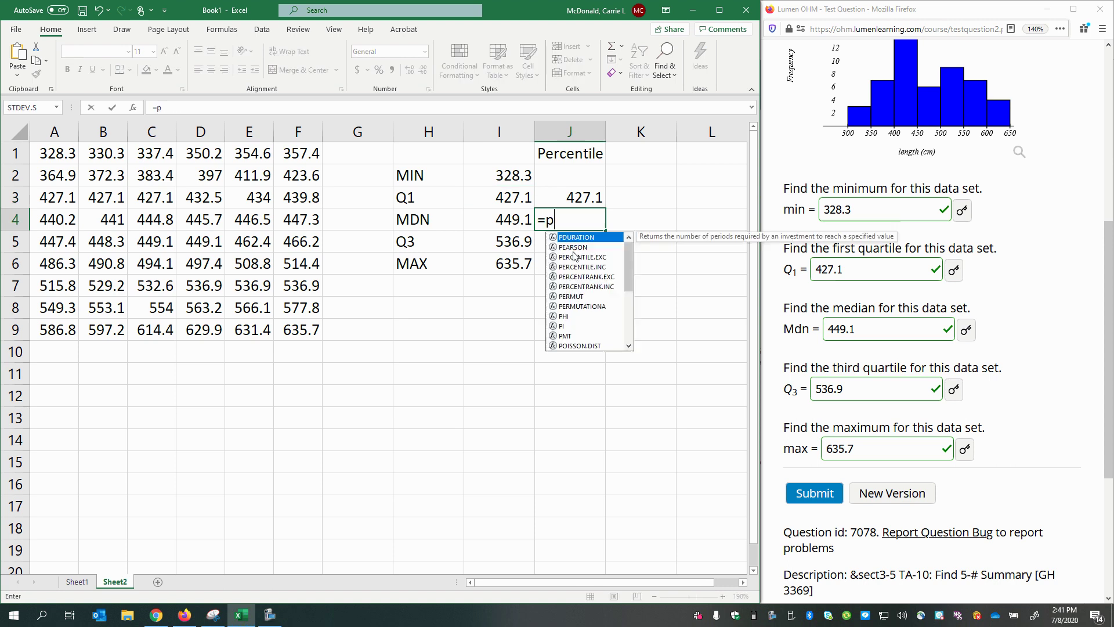
{"action": "type", "text": "ercentile.e"}
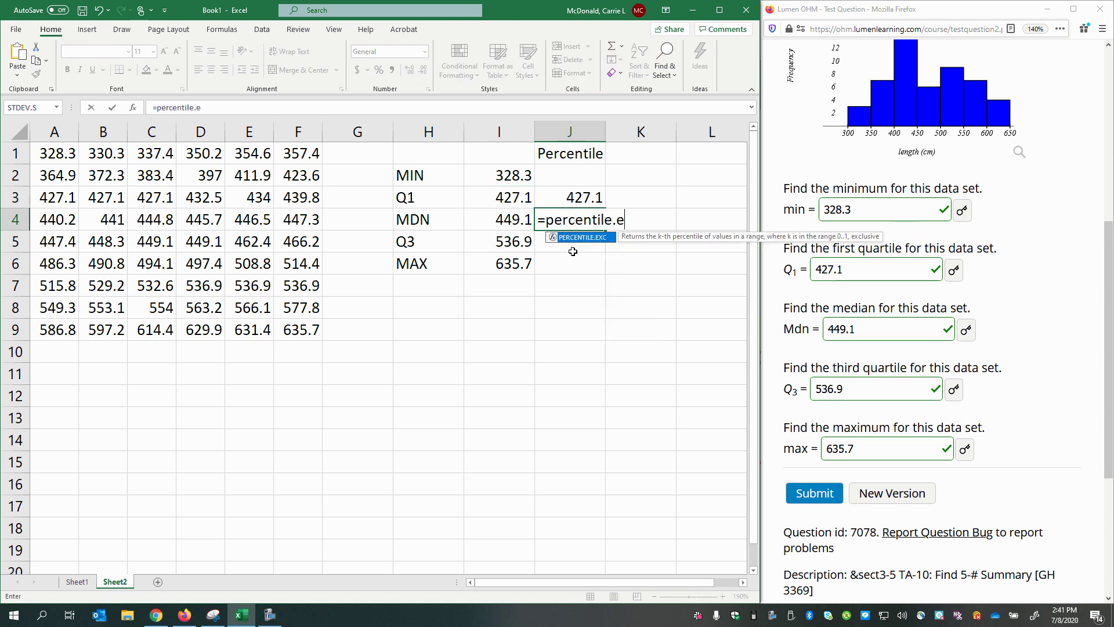
{"action": "type", "text": "xc("}
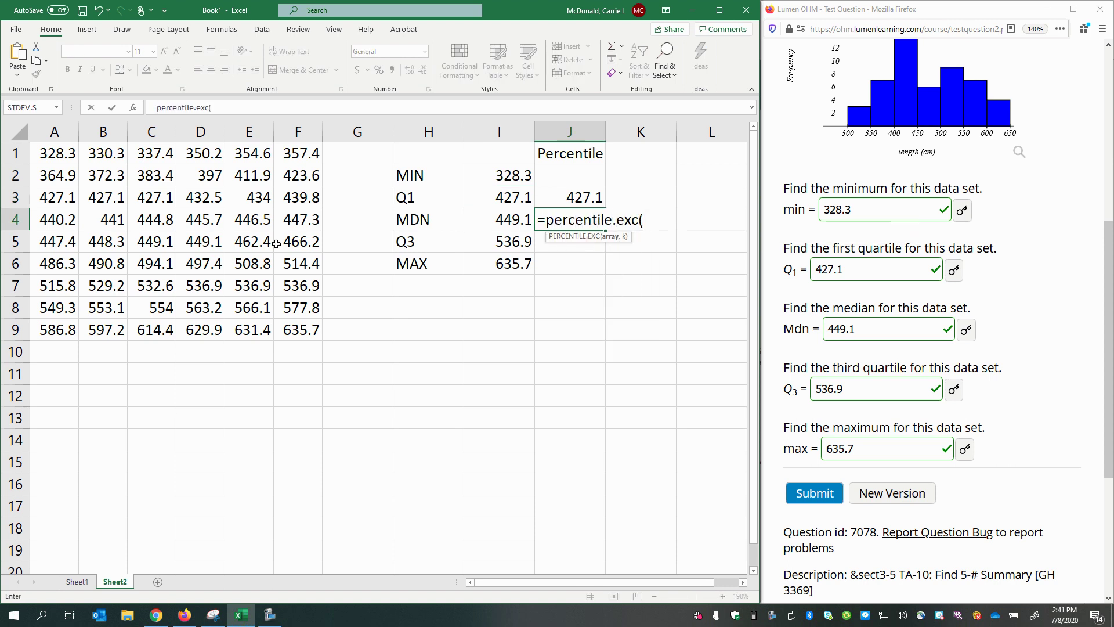
{"action": "left_click_drag", "start_coordinate": [67, 158], "coordinate": [310, 330]}
{"action": "type", "text": ","}
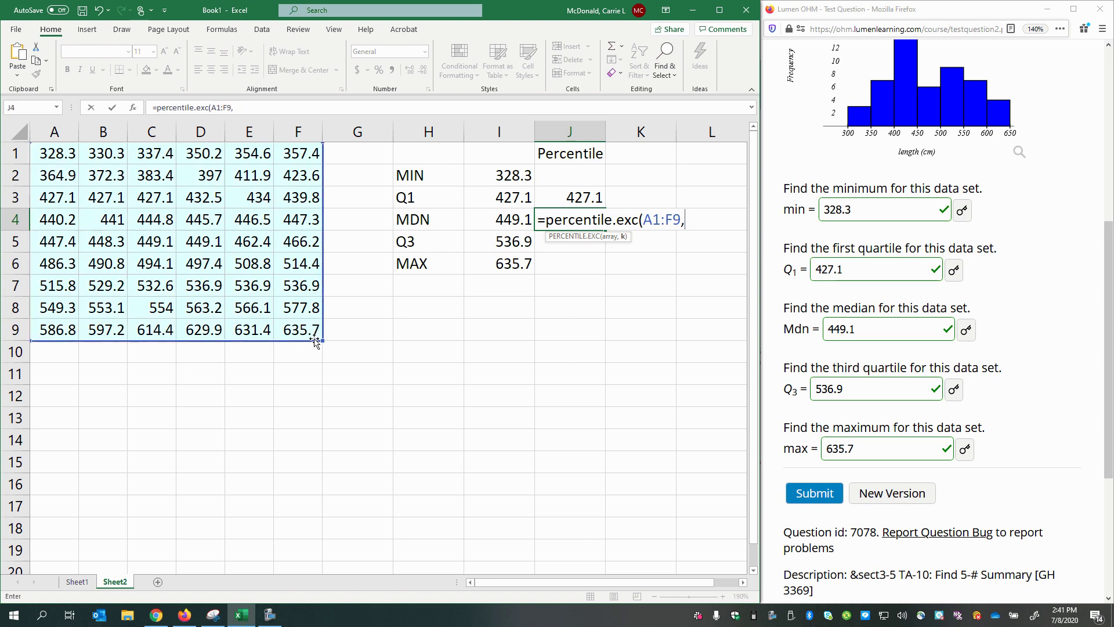
{"action": "type", "text": ".5"}
{"action": "key", "text": "Return"}
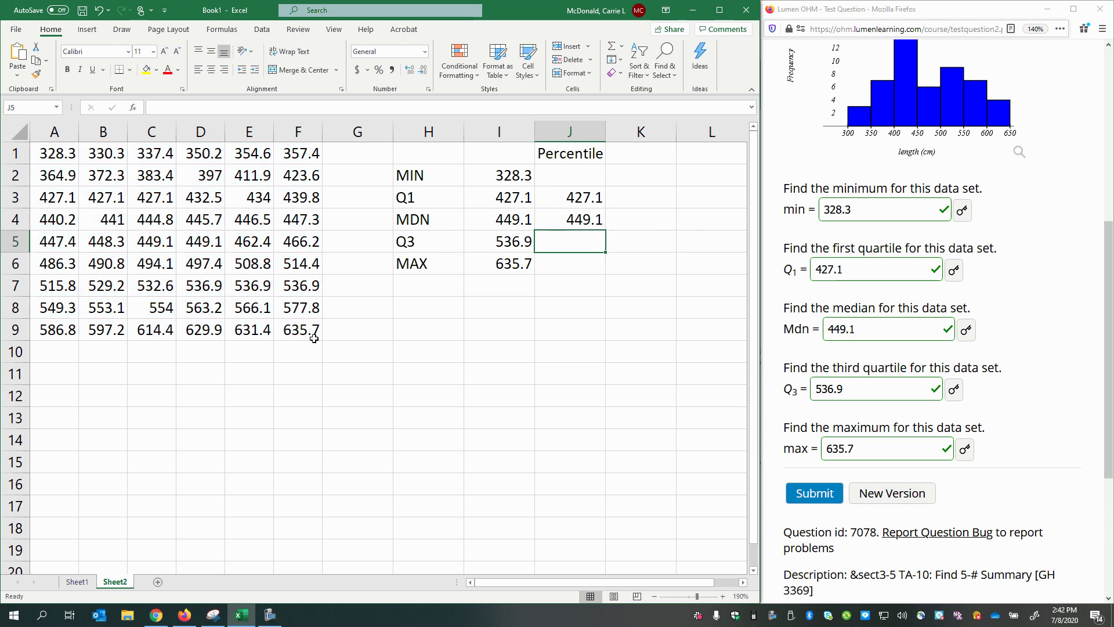
Enter =PERCENTILE.EXC(A1:F9,.75) in J5 and compare the percentile column with I2:I6
{"action": "type", "text": "=per"}
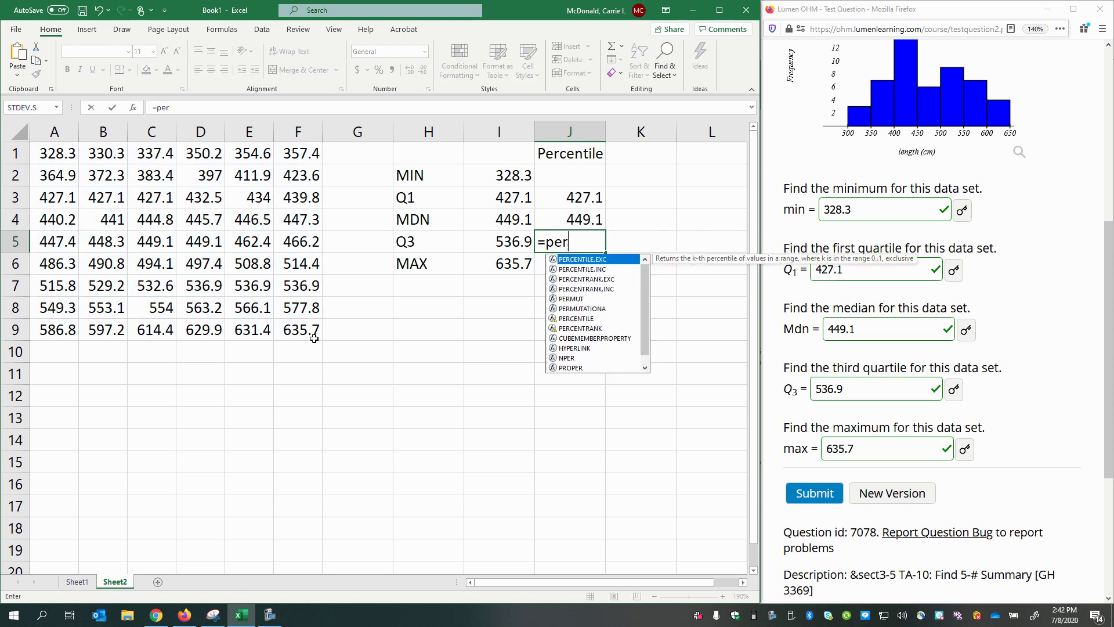
{"action": "type", "text": "centile"}
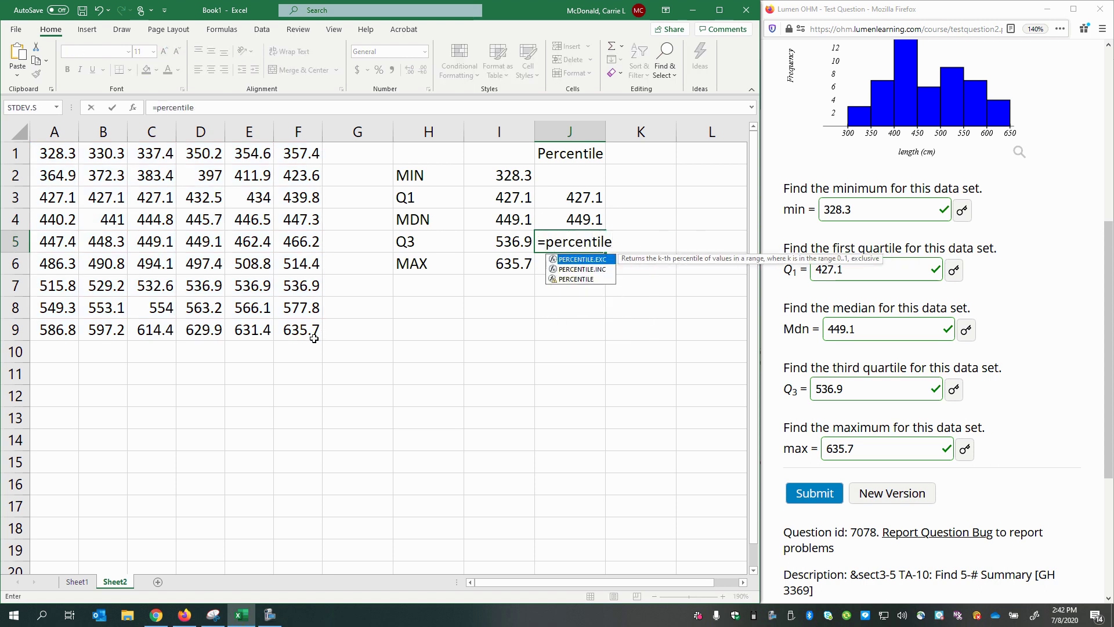
{"action": "type", "text": "("}
{"action": "key", "text": "BackSpace"}
{"action": "type", "text": ".exc("}
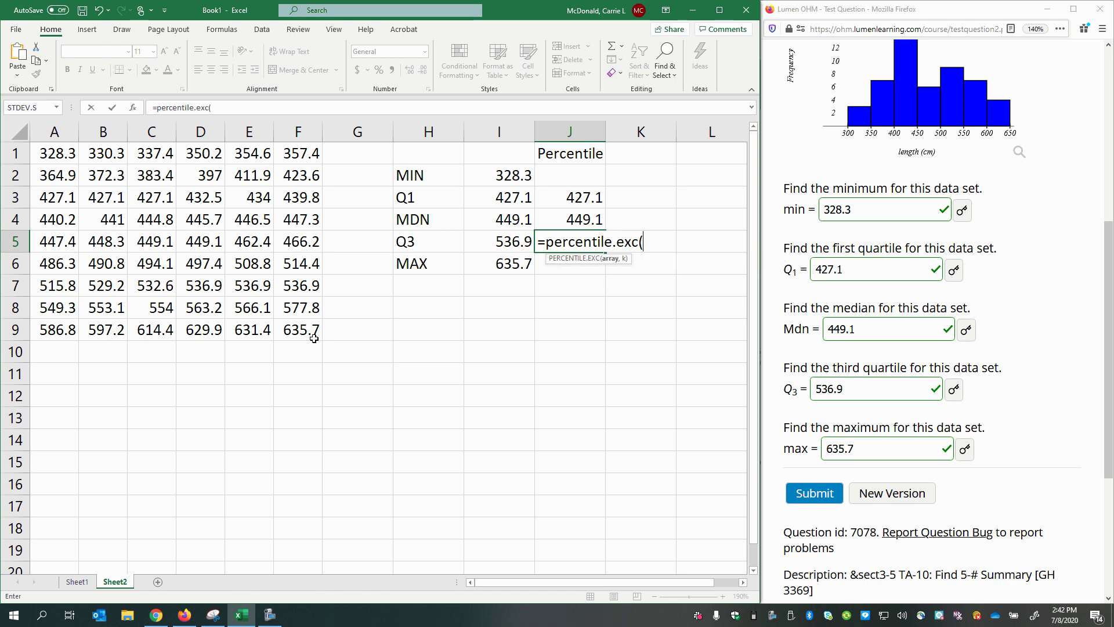
{"action": "mouse_move", "coordinate": [61, 150]}
{"action": "left_mouse_down"}
{"action": "mouse_move", "coordinate": [264, 290]}
{"action": "mouse_move", "coordinate": [287, 329]}
{"action": "left_mouse_up"}
{"action": "type", "text": ",.75"}
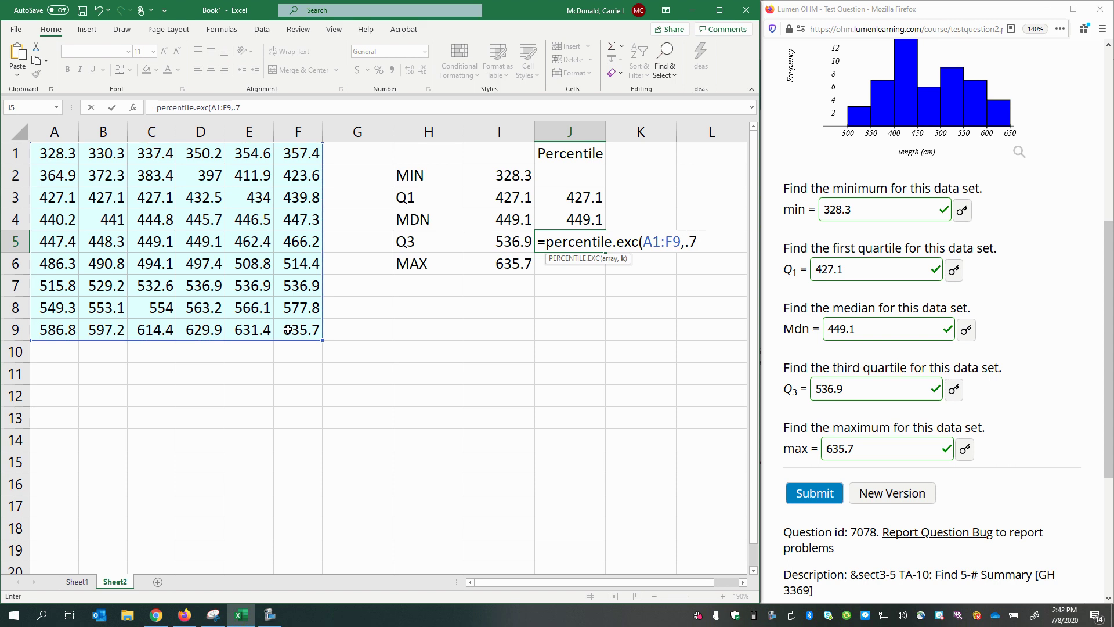
{"action": "key", "text": "Return"}
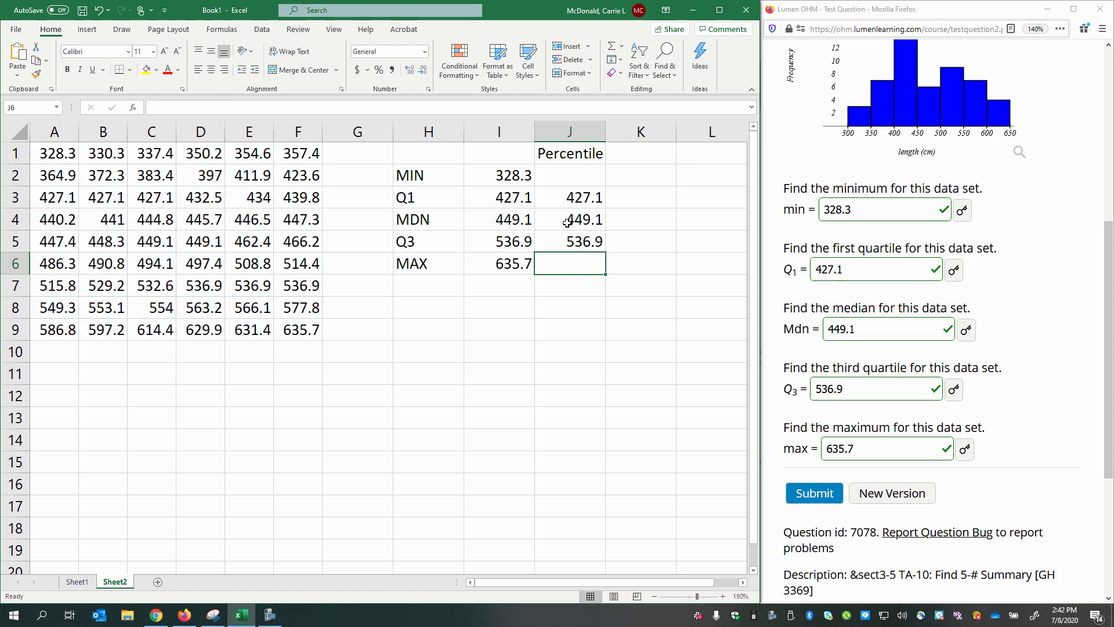
{"action": "left_click_drag", "start_coordinate": [574, 205], "coordinate": [573, 250]}
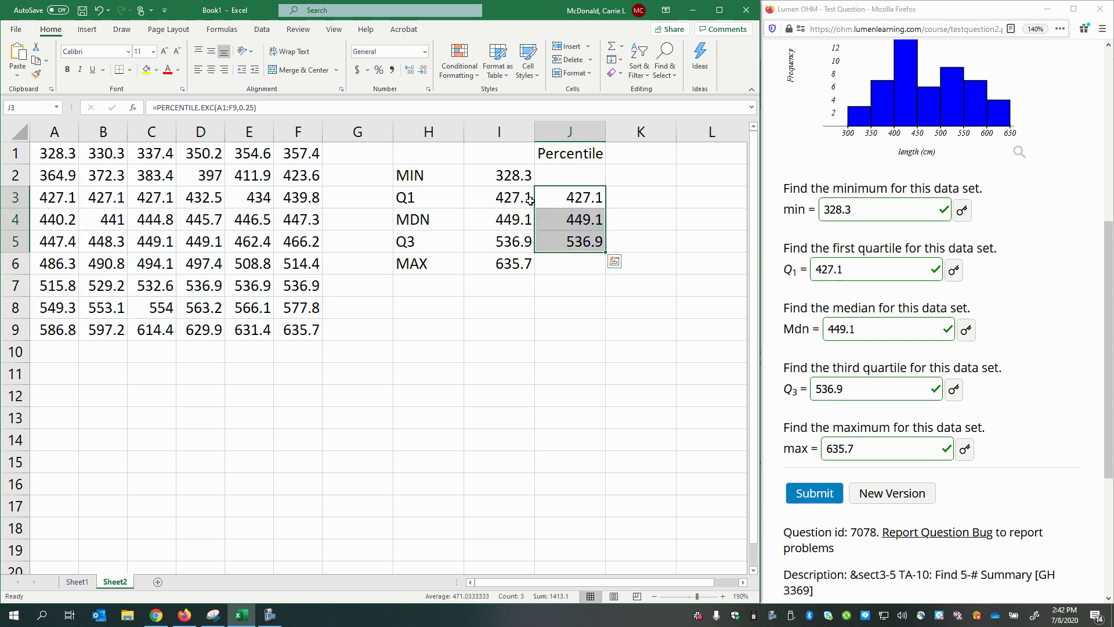
{"action": "left_click_drag", "start_coordinate": [522, 181], "coordinate": [518, 266]}
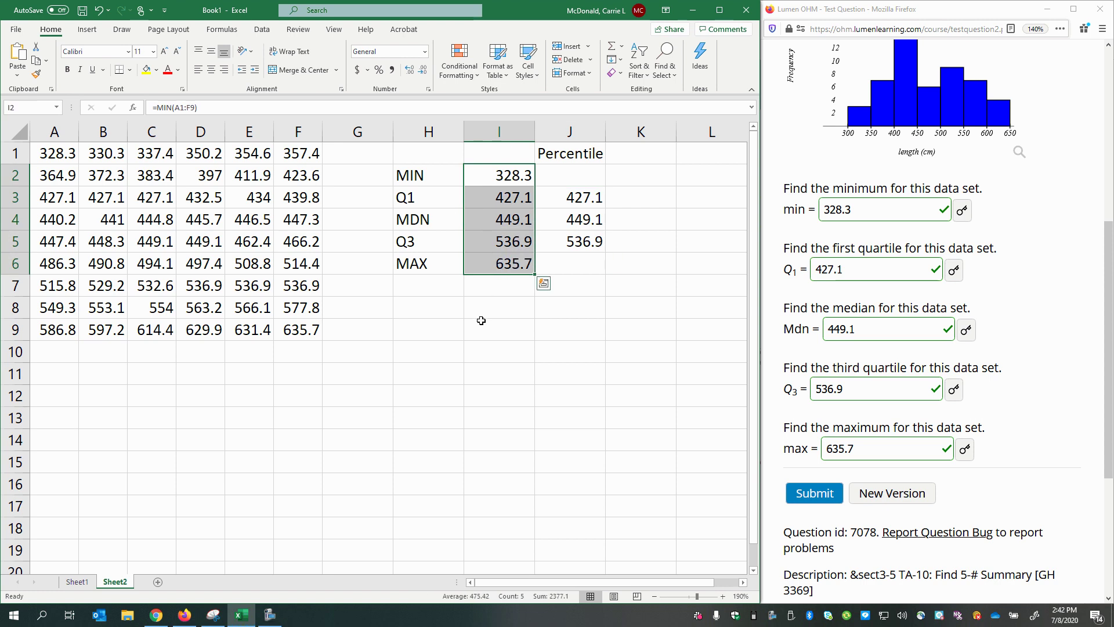
{"action": "left_click", "coordinate": [467, 340]}
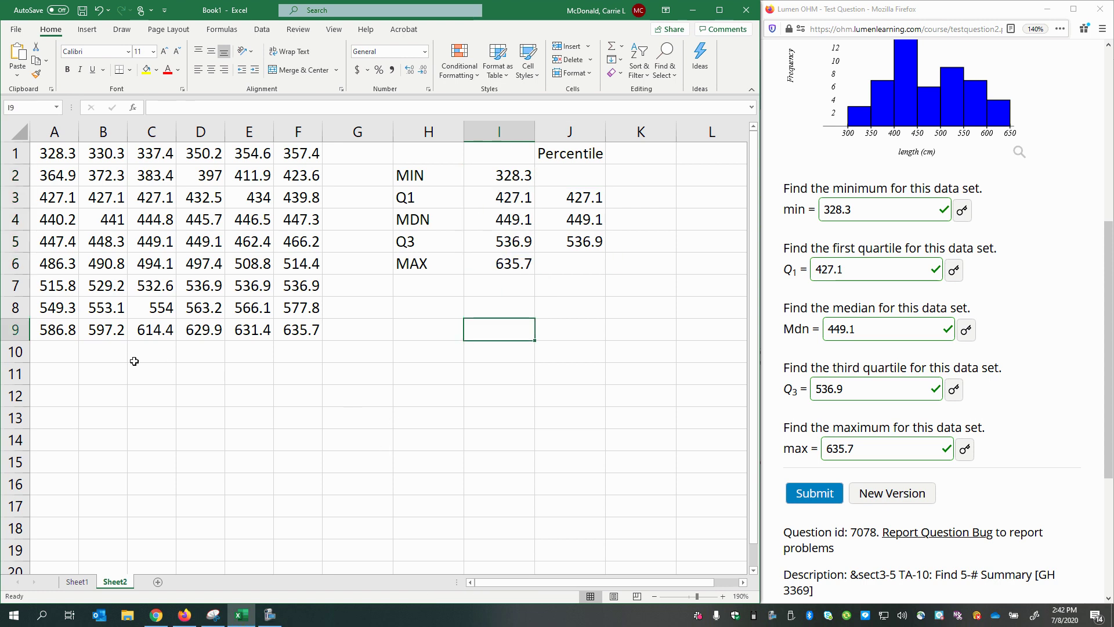